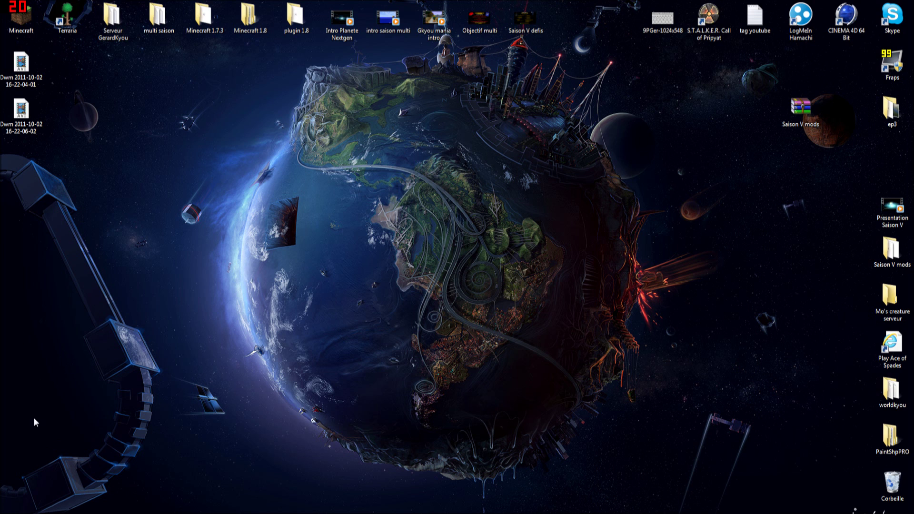
# Go to the %appdata% location and open the bin folder inside .minecraft.
pyautogui.click(11, 504)
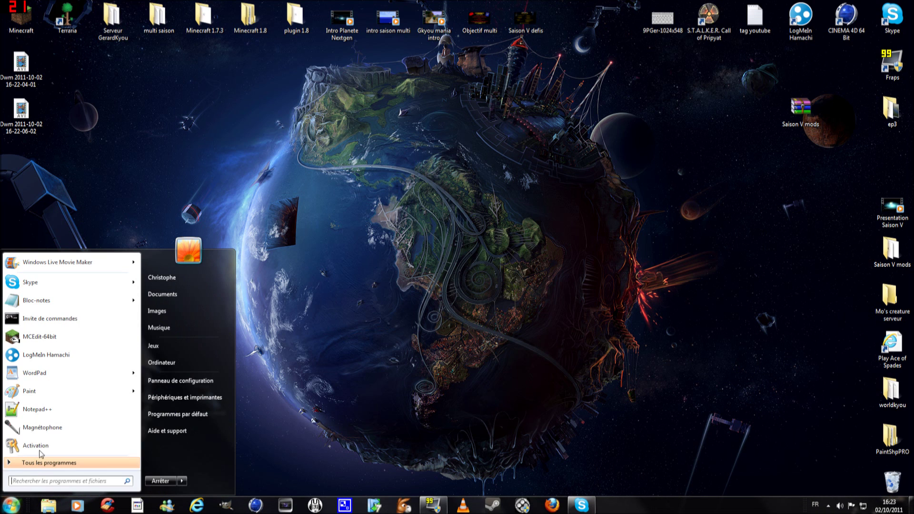
pyautogui.click(45, 474)
pyautogui.write('%app')
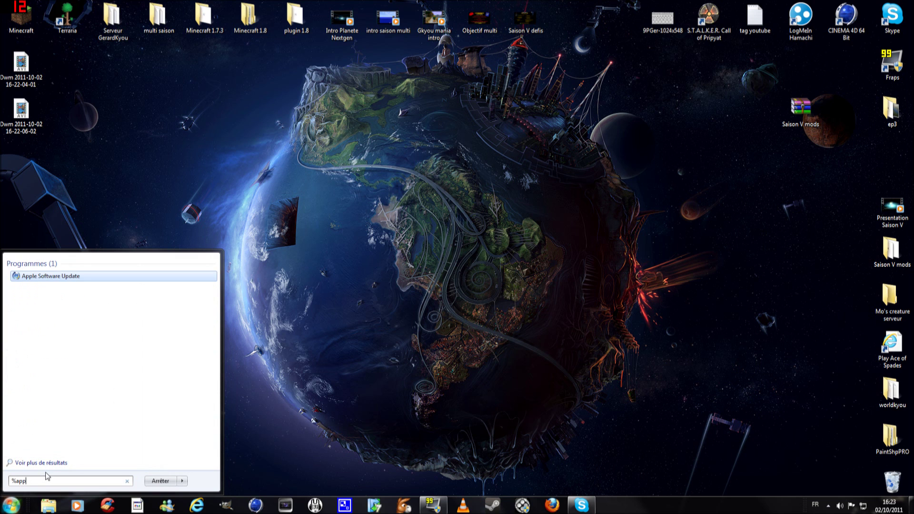
pyautogui.write('data%')
pyautogui.press('Return')
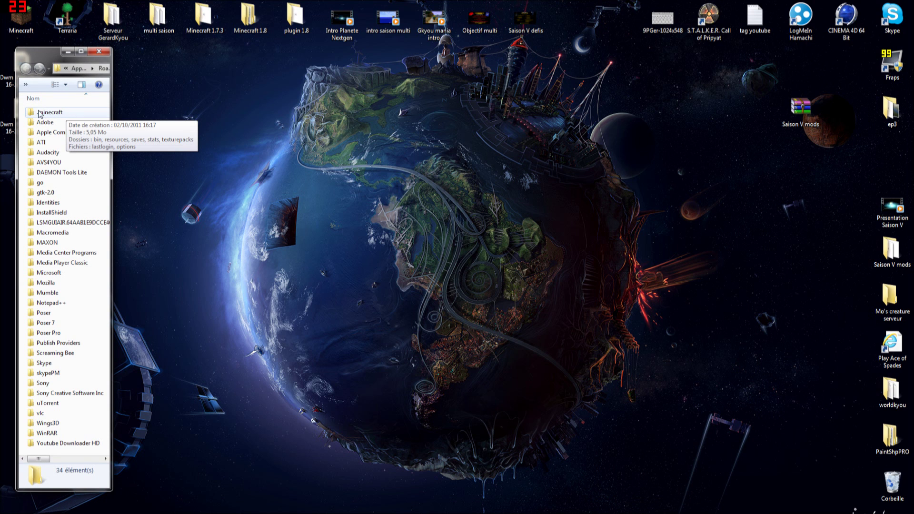
pyautogui.doubleClick(50, 113)
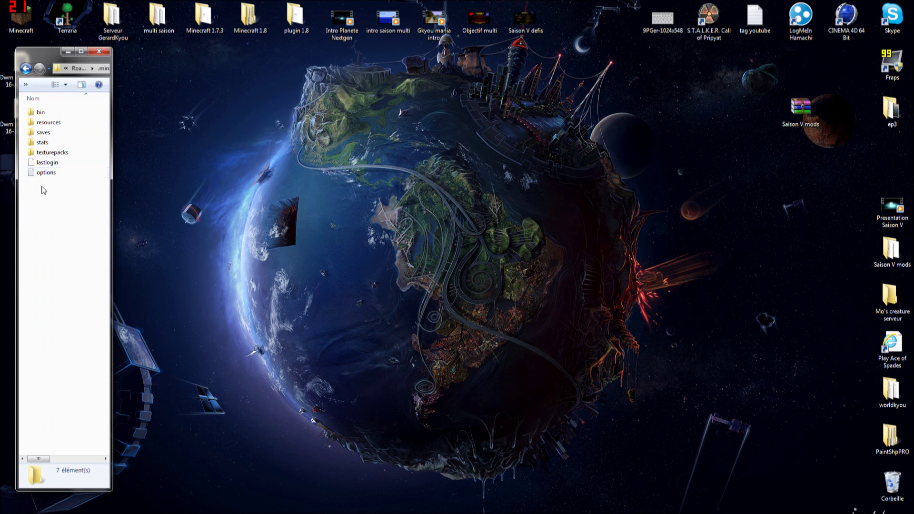
pyautogui.doubleClick(41, 114)
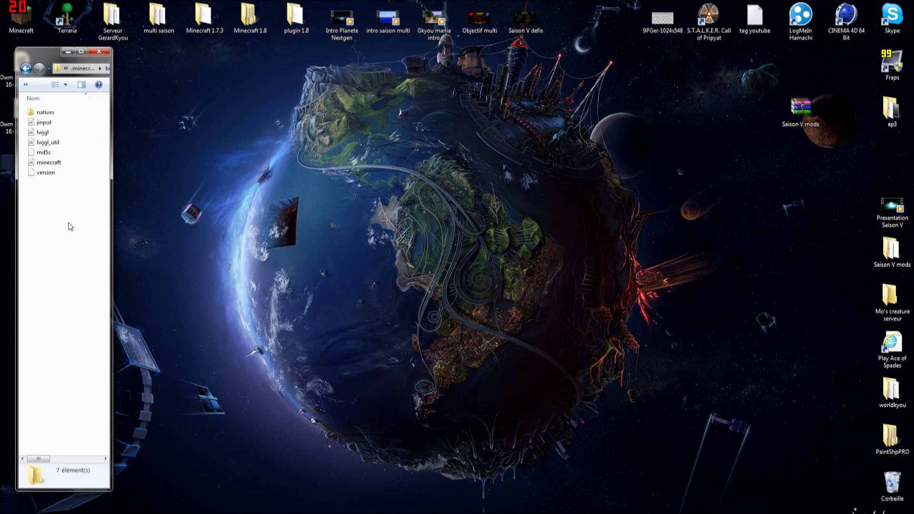
# Open the minecraft.jar file with WinRAR, dismiss the licence reminder and place the archive window beside the folder window.
pyautogui.rightClick(49, 165)
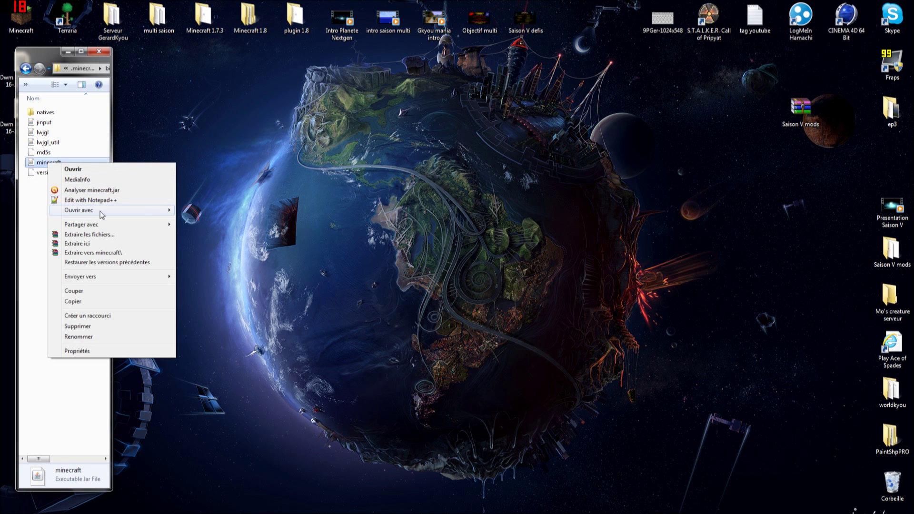
pyautogui.moveTo(84, 210)
pyautogui.click(211, 220)
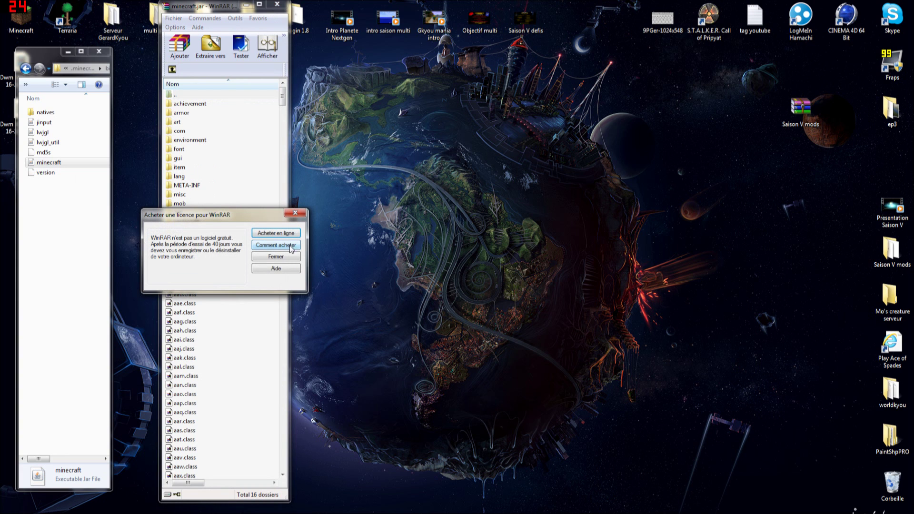
pyautogui.click(291, 256)
pyautogui.moveTo(221, 10); pyautogui.dragTo(190, 13)
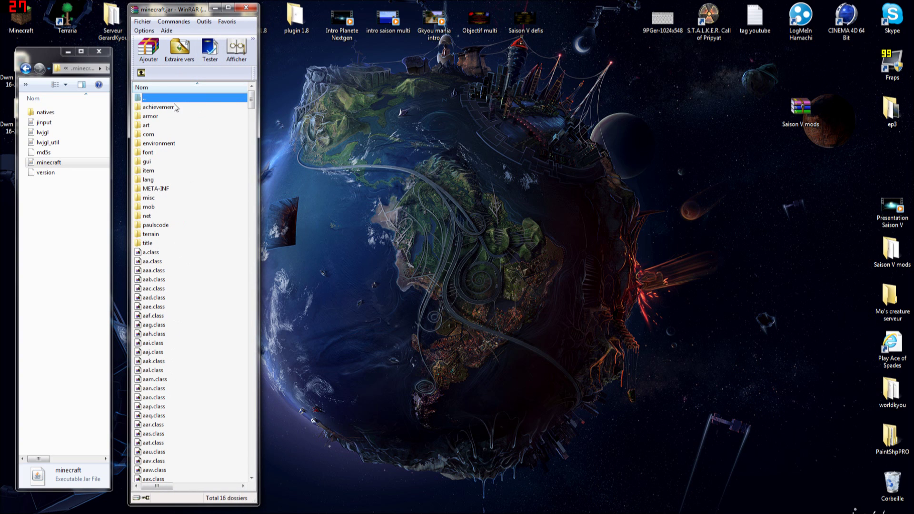
# Return the folder window from bin to the .minecraft folder.
pyautogui.click(26, 69)
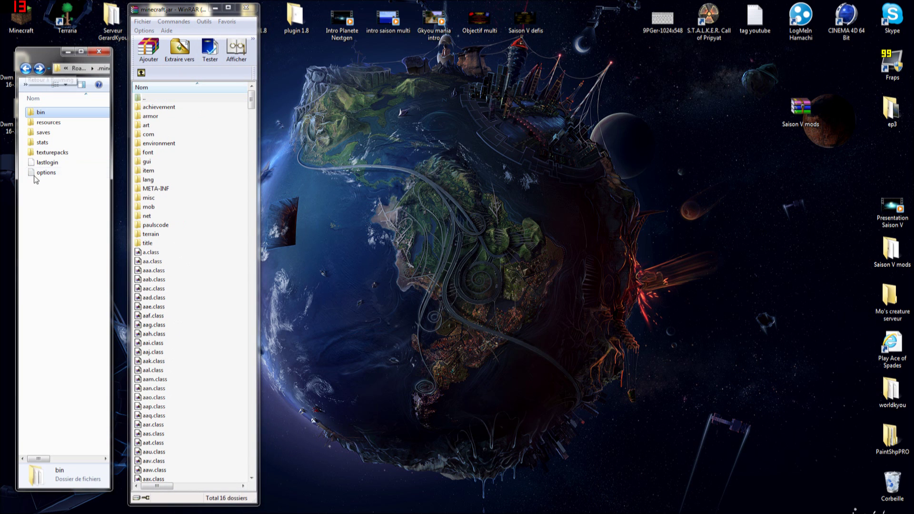
pyautogui.click(26, 70)
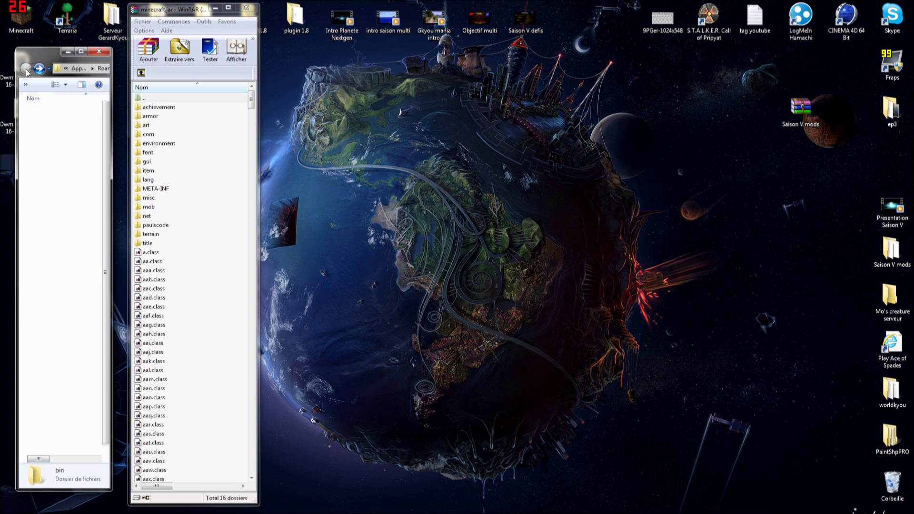
pyautogui.doubleClick(51, 113)
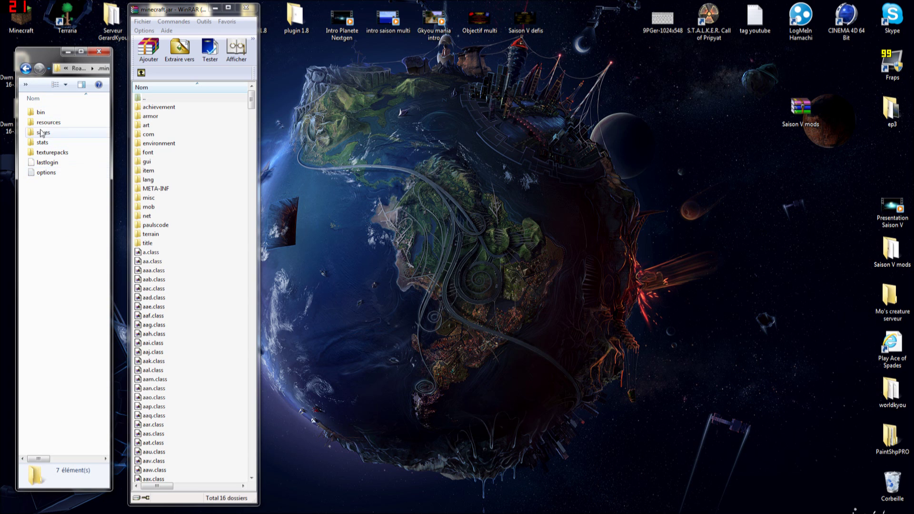
# Delete the META-INF folder from the minecraft.jar archive.
pyautogui.click(161, 190)
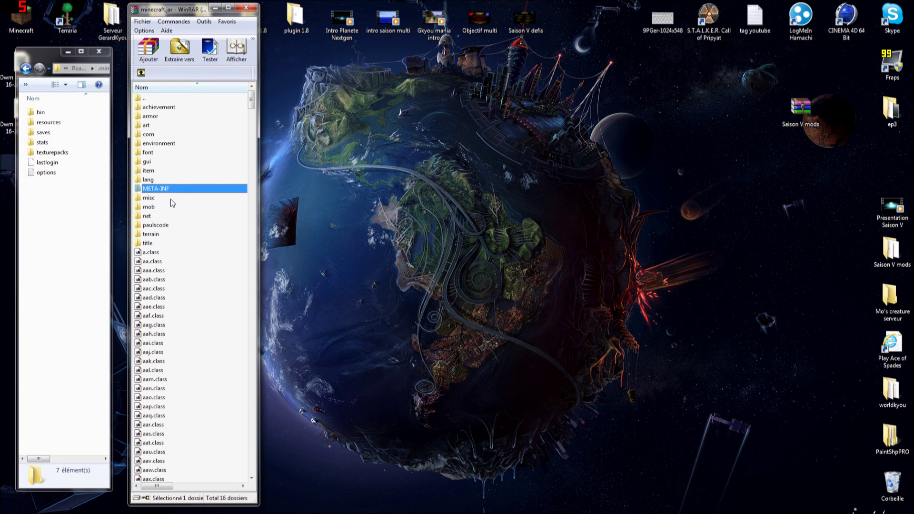
pyautogui.press('Delete')
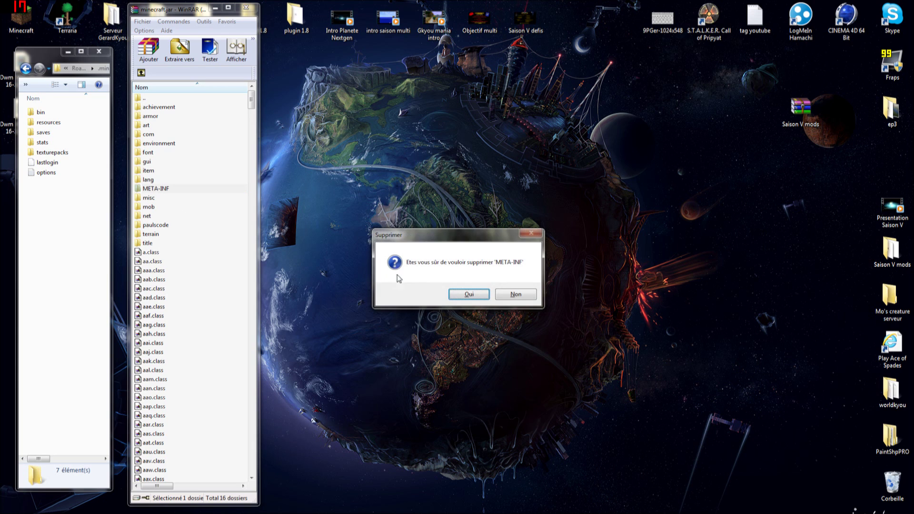
pyautogui.click(466, 294)
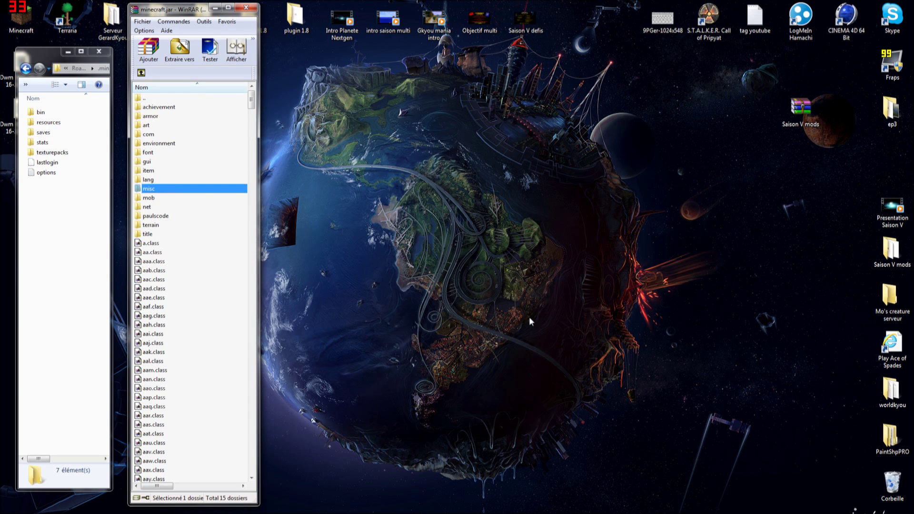
# Open the Saison V mods archive from the desktop, set its window apart from minecraft.jar and enter the Saison V mods folder.
pyautogui.doubleClick(802, 108)
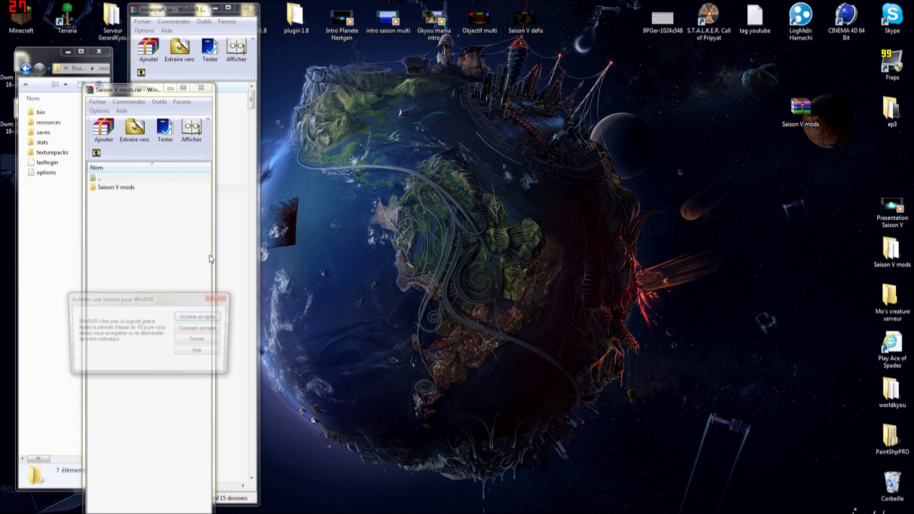
pyautogui.press('Escape')
pyautogui.moveTo(138, 90); pyautogui.dragTo(528, 10)
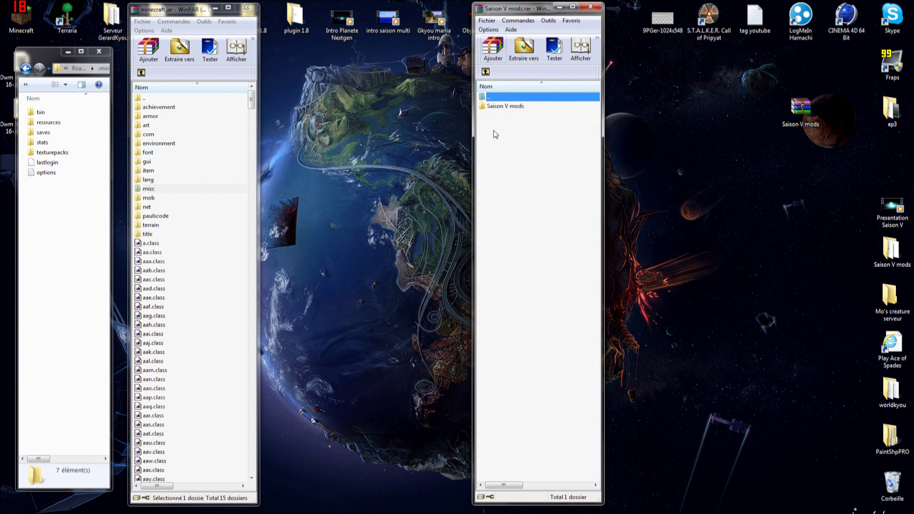
pyautogui.doubleClick(497, 106)
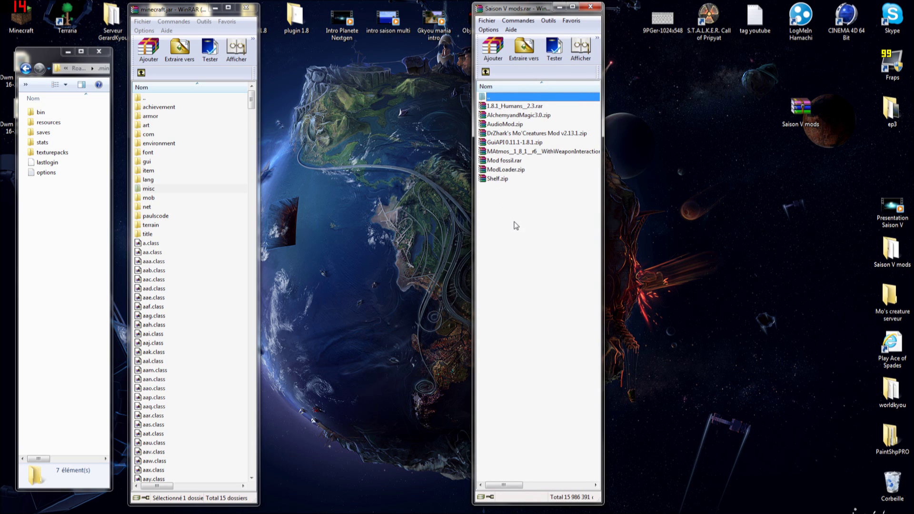
# Open ModLoader.zip, add all its class files to minecraft.jar and close the ModLoader window.
pyautogui.doubleClick(504, 170)
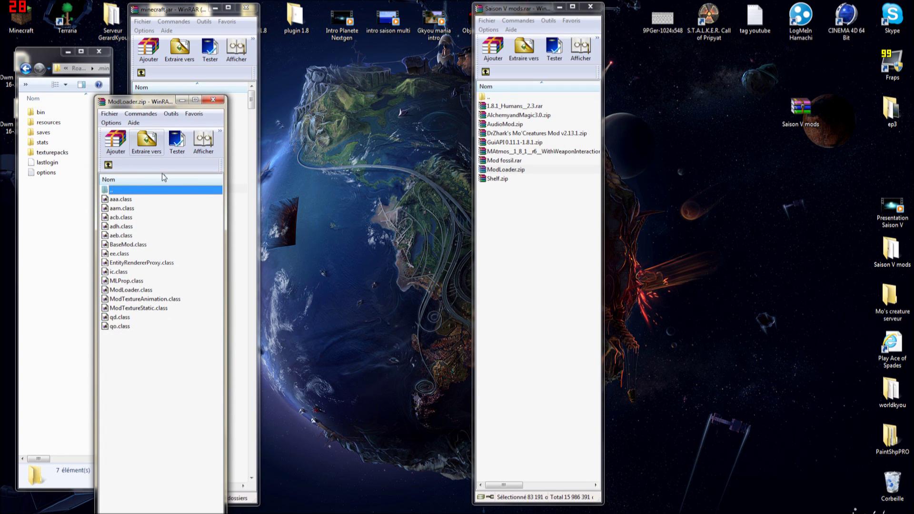
pyautogui.click(213, 352)
pyautogui.moveTo(145, 103); pyautogui.dragTo(342, 10)
pyautogui.moveTo(358, 270); pyautogui.dragTo(310, 114)
pyautogui.moveTo(311, 199); pyautogui.dragTo(200, 393)
pyautogui.press('Return')
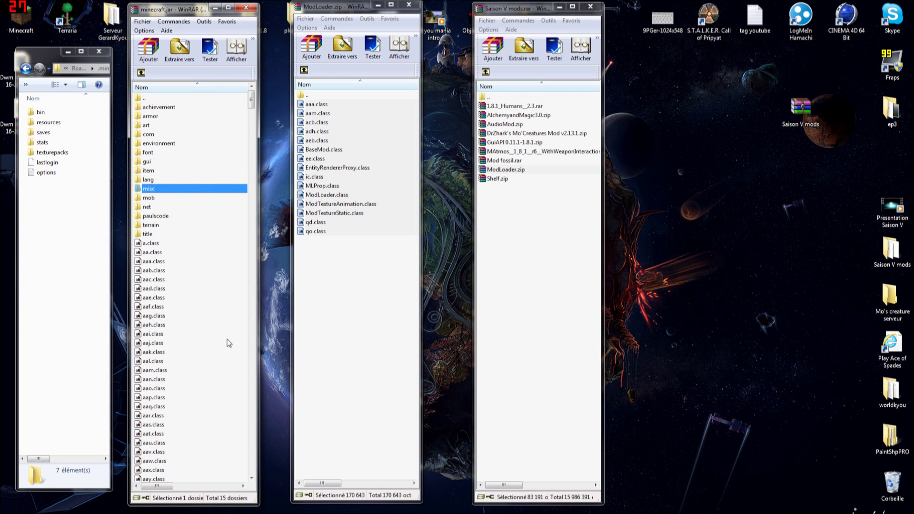
pyautogui.click(304, 71)
pyautogui.click(305, 70)
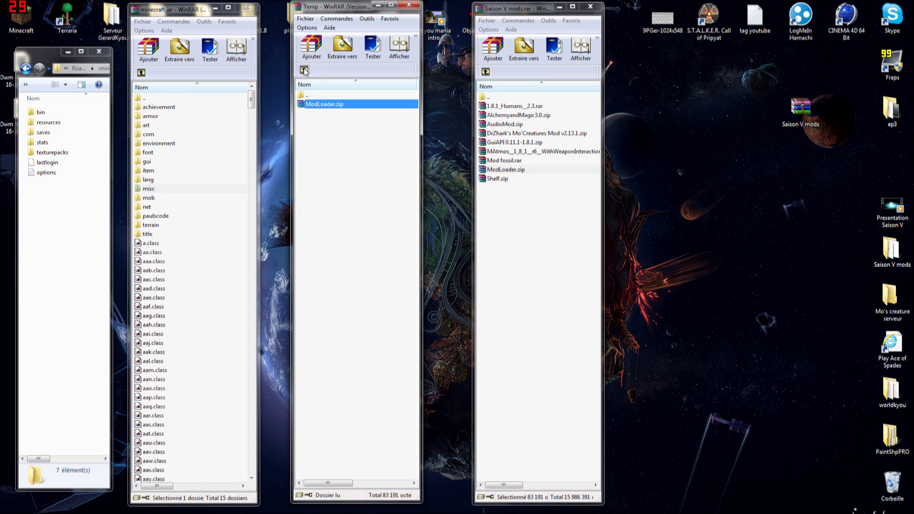
pyautogui.click(405, 4)
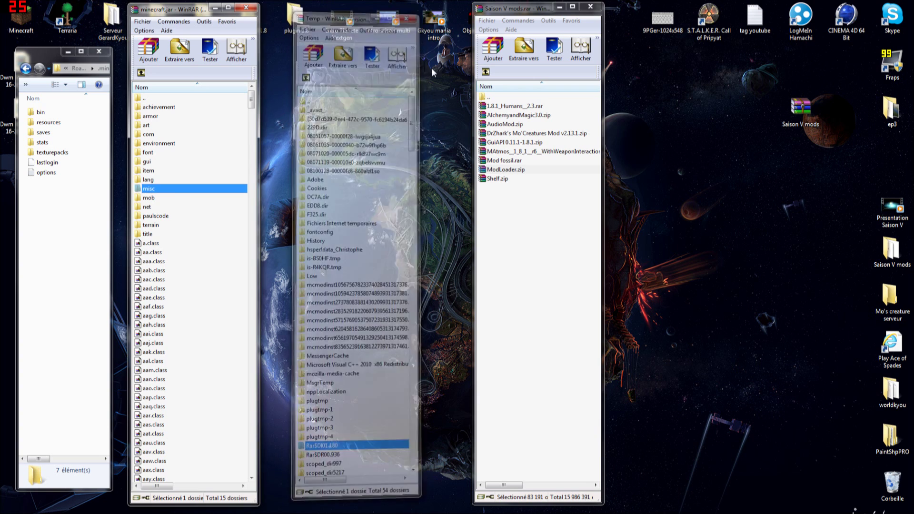
# Open AudioMod.zip, add its ibxm and paulscode folders and oe.class to minecraft.jar, and close its window.
pyautogui.doubleClick(498, 125)
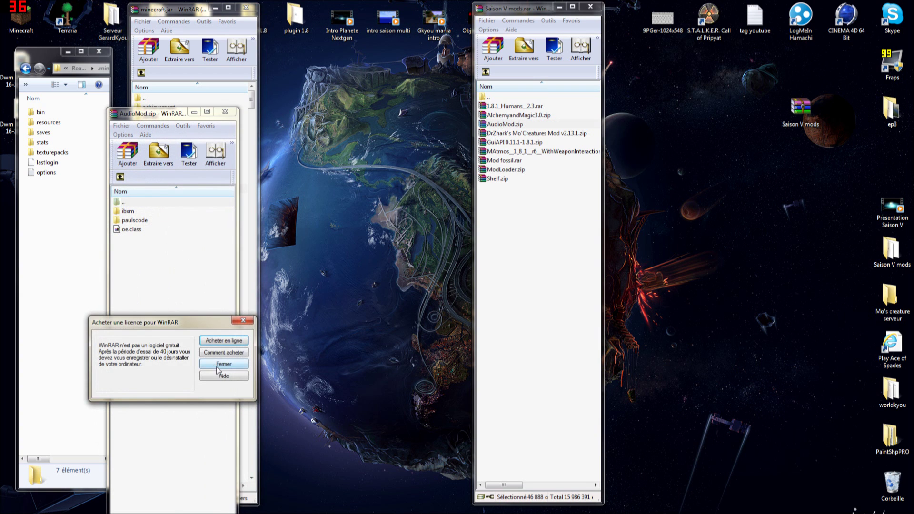
pyautogui.click(218, 369)
pyautogui.moveTo(156, 110); pyautogui.dragTo(335, 31)
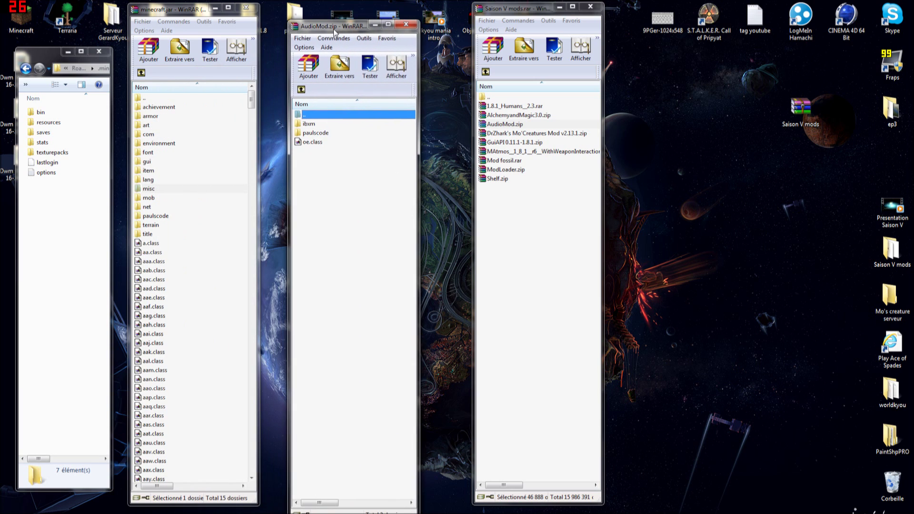
pyautogui.moveTo(332, 159); pyautogui.dragTo(204, 405)
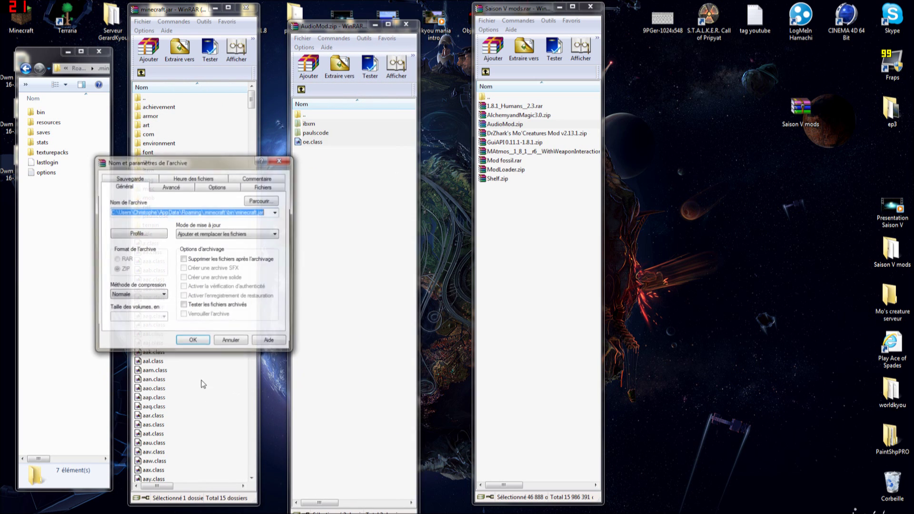
pyautogui.click(193, 344)
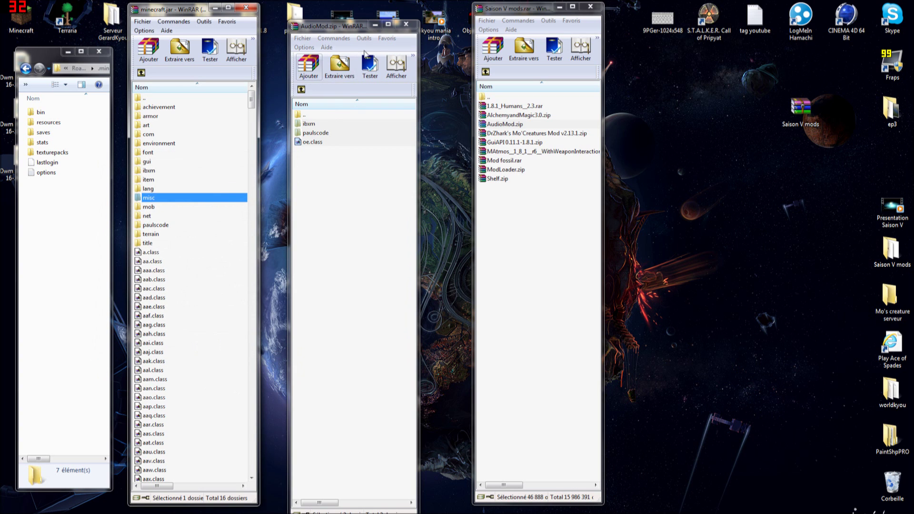
pyautogui.click(407, 26)
# Launch Minecraft, log in with the remembered account to reach the main menu, and close the game.
pyautogui.doubleClick(20, 19)
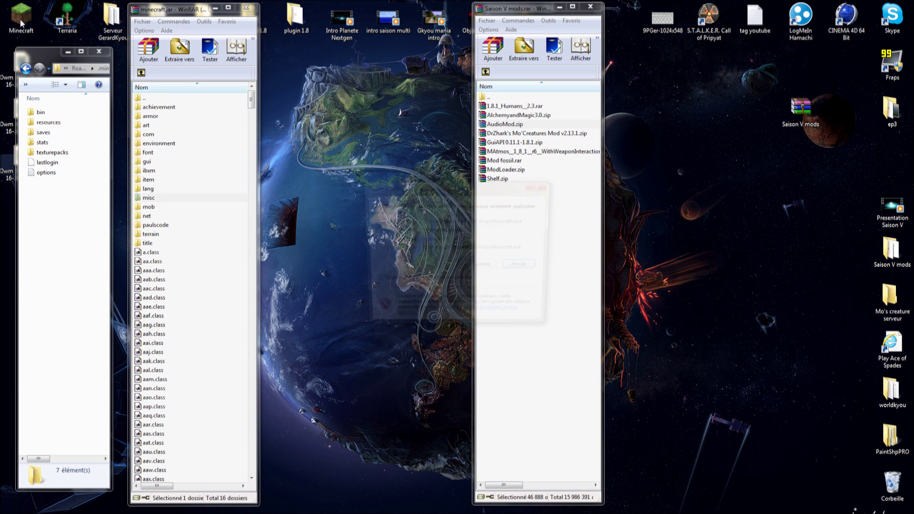
pyautogui.click(483, 266)
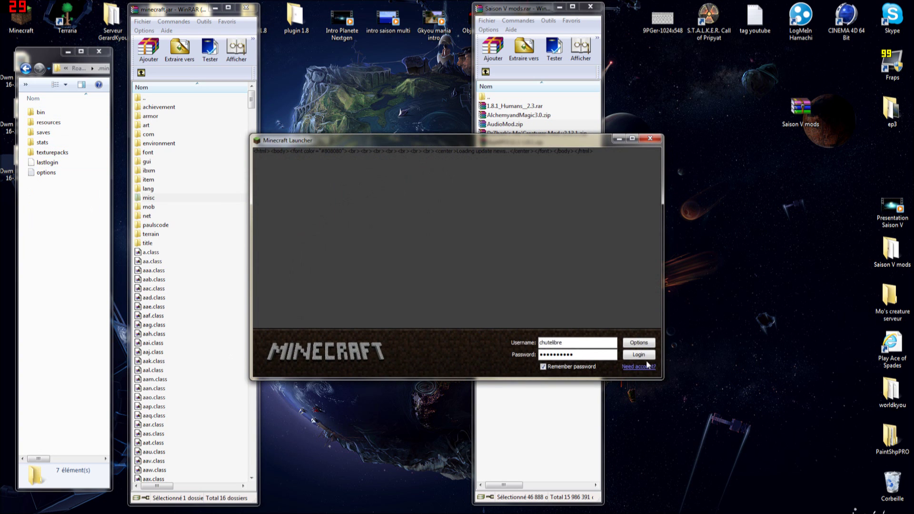
pyautogui.click(639, 354)
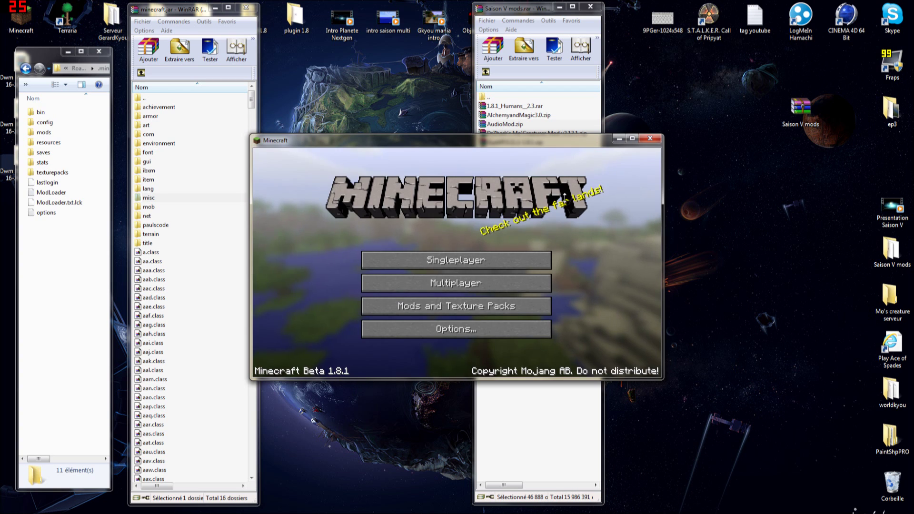
pyautogui.click(649, 138)
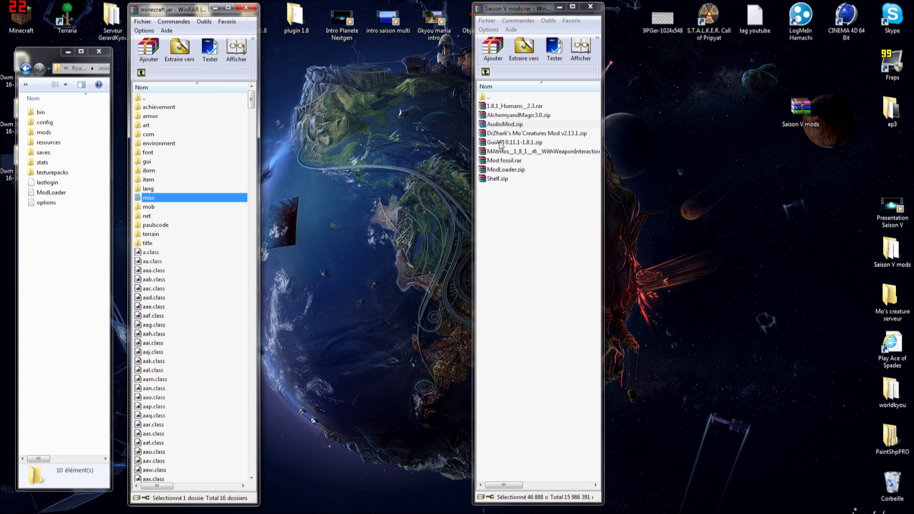
# Open GuiAPI 0.11.1-1.8.1.zip, add all its folders and files to minecraft.jar, and close its window.
pyautogui.doubleClick(500, 145)
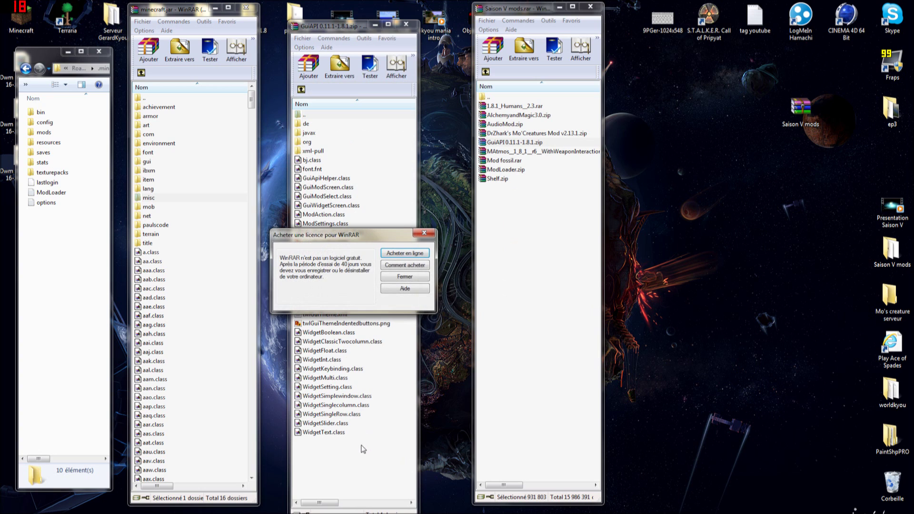
pyautogui.click(398, 277)
pyautogui.moveTo(381, 463); pyautogui.dragTo(320, 125)
pyautogui.moveTo(309, 225); pyautogui.dragTo(212, 430)
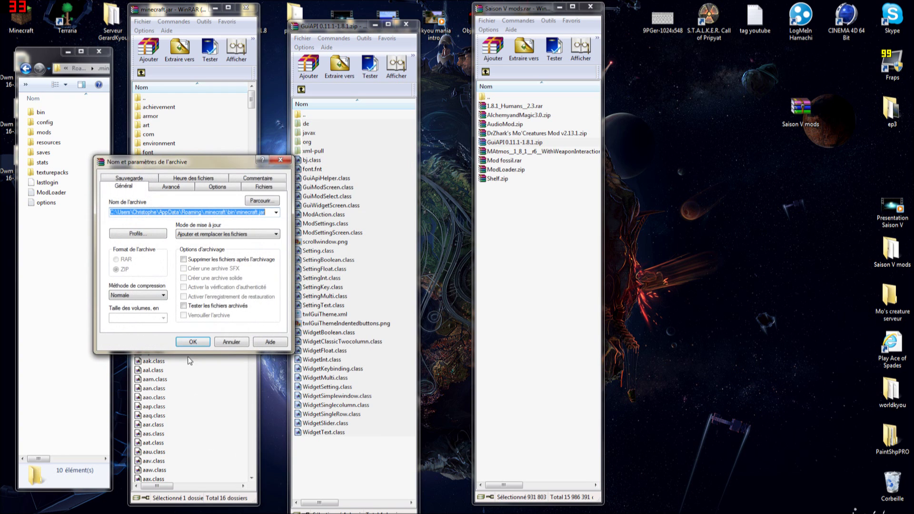
pyautogui.click(193, 342)
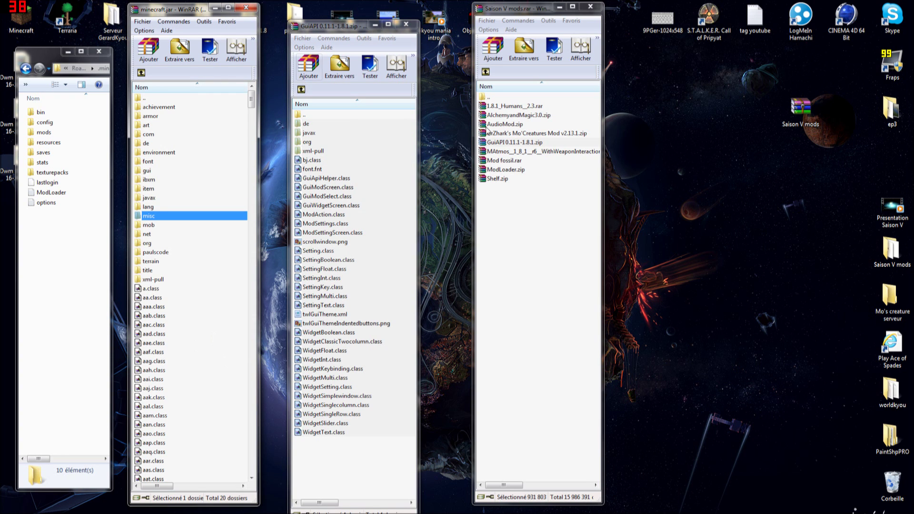
pyautogui.click(406, 24)
# Copy MoCreatures.zip from the mods folder of DrZhark's Mo'Creatures Mod v2.13.1.zip into .minecraft's mods folder, and return to .minecraft.
pyautogui.doubleClick(520, 134)
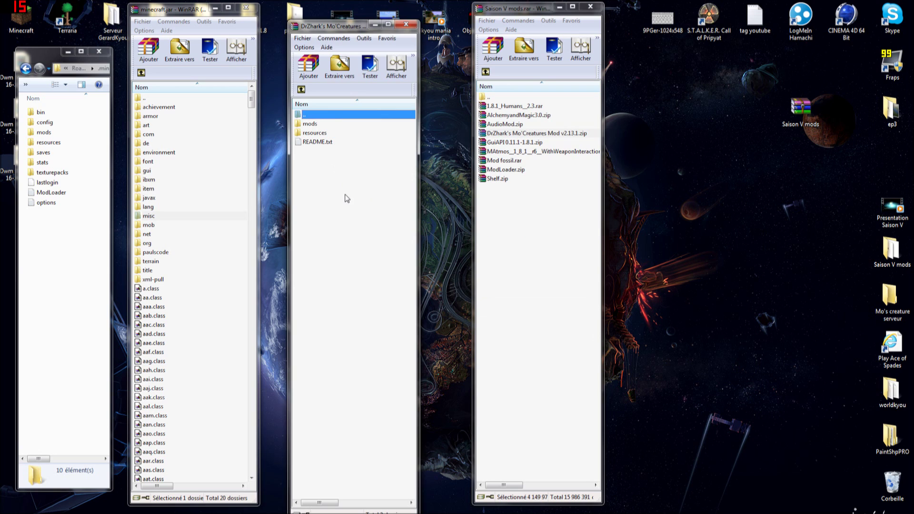
pyautogui.click(398, 278)
pyautogui.doubleClick(45, 135)
pyautogui.doubleClick(309, 123)
pyautogui.moveTo(315, 124); pyautogui.dragTo(43, 135)
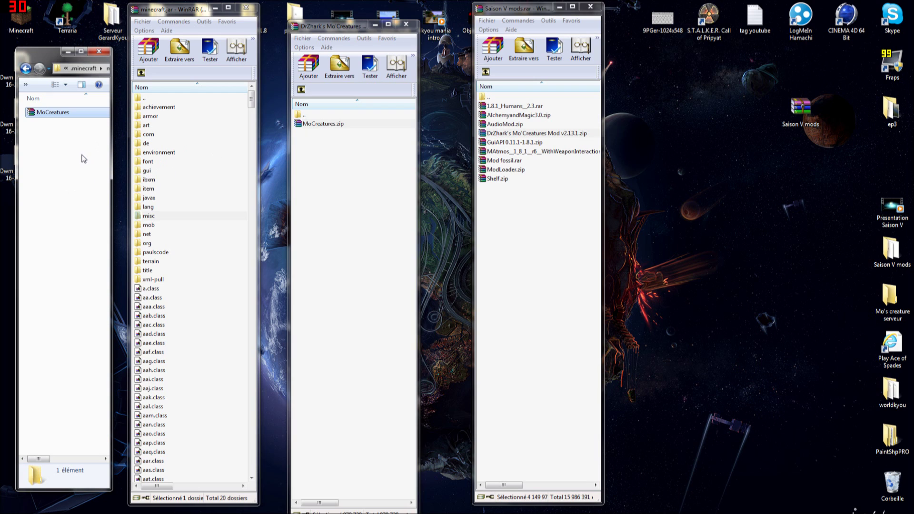
pyautogui.click(26, 68)
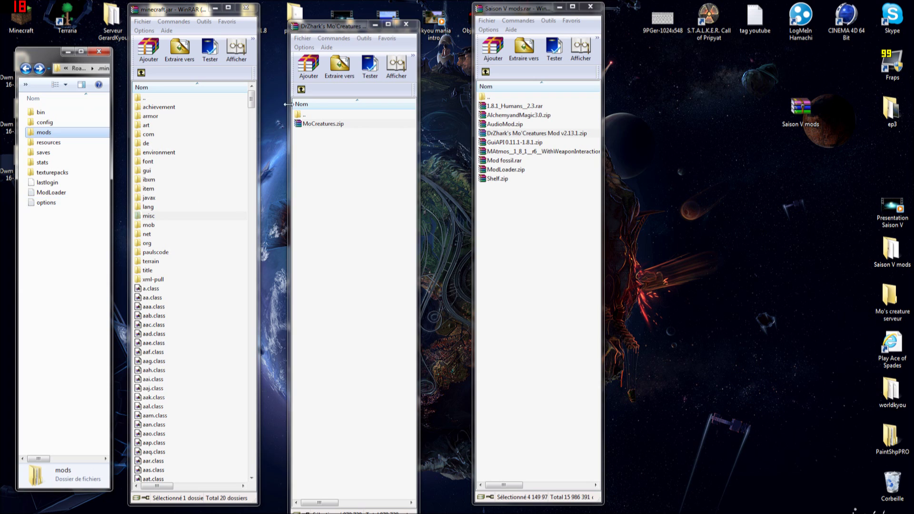
# Copy all .ogg files from resources/mod/sound in the Mo'Creatures archive into .minecraft's resources/mod/sound folder.
pyautogui.doubleClick(306, 125)
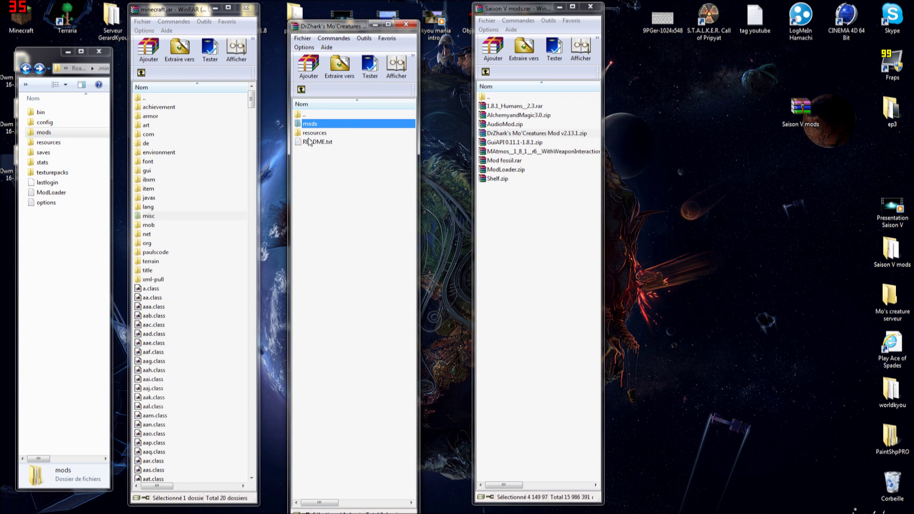
pyautogui.doubleClick(47, 147)
pyautogui.doubleClick(43, 111)
pyautogui.click(50, 135)
pyautogui.doubleClick(49, 135)
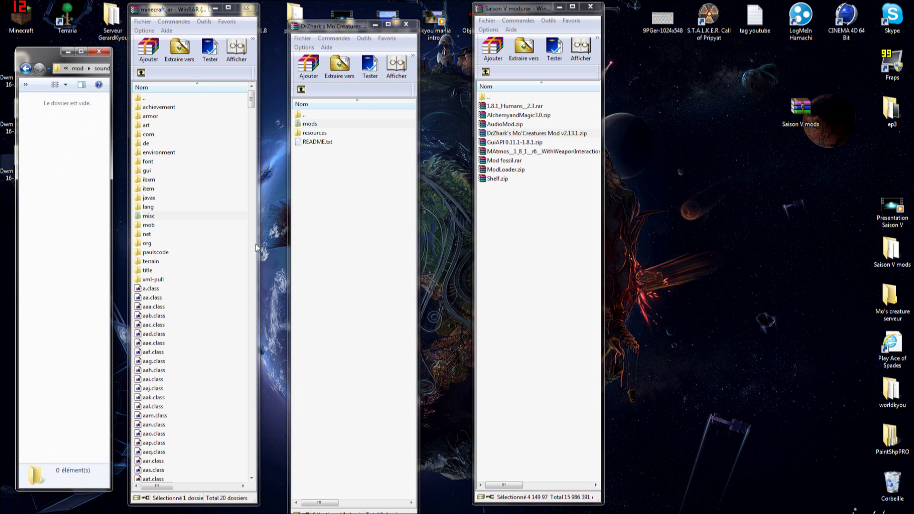
pyautogui.doubleClick(313, 134)
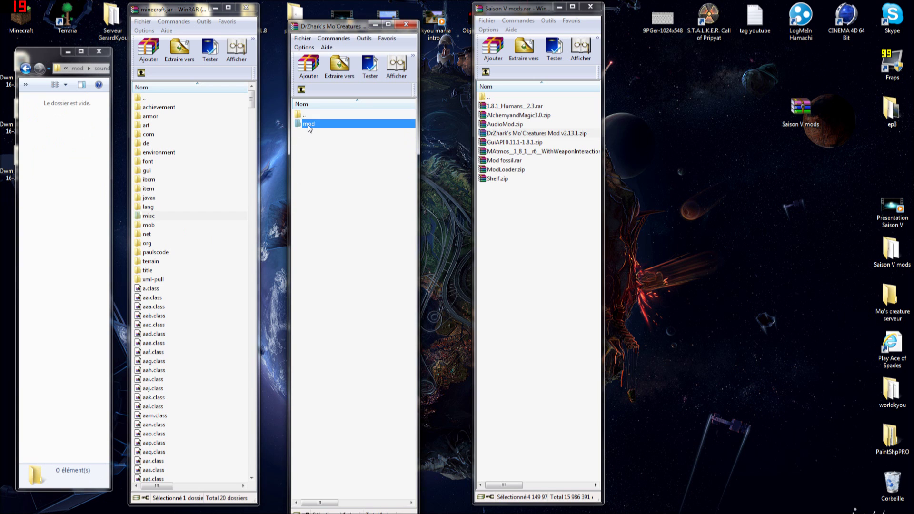
pyautogui.doubleClick(312, 123)
pyautogui.moveTo(410, 180); pyautogui.dragTo(411, 474)
pyautogui.moveTo(349, 498); pyautogui.dragTo(326, 124)
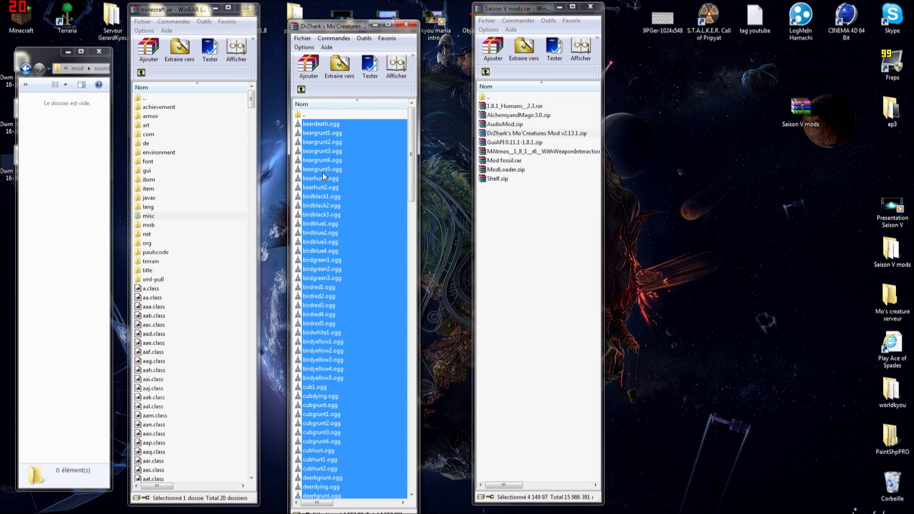
pyautogui.click(72, 182)
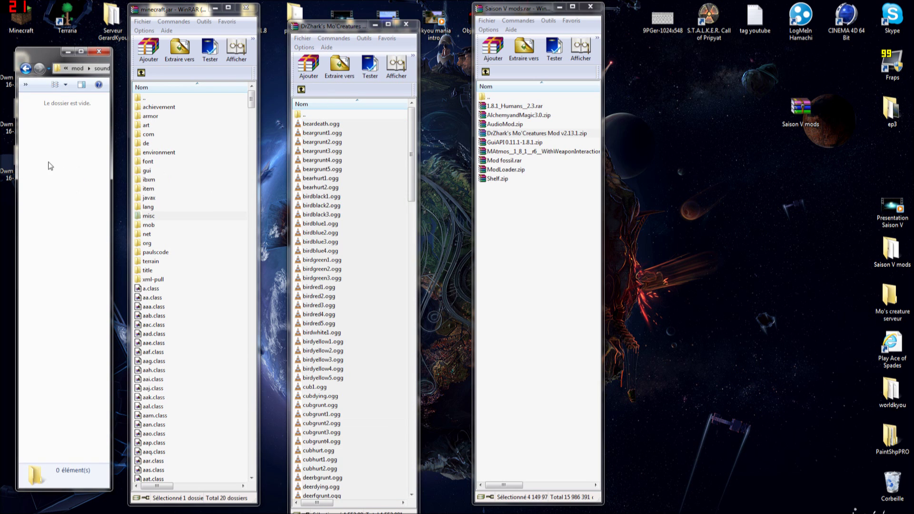
# Return the folder window to .minecraft and close the Mo'Creatures archive window.
pyautogui.click(25, 69)
pyautogui.click(25, 69)
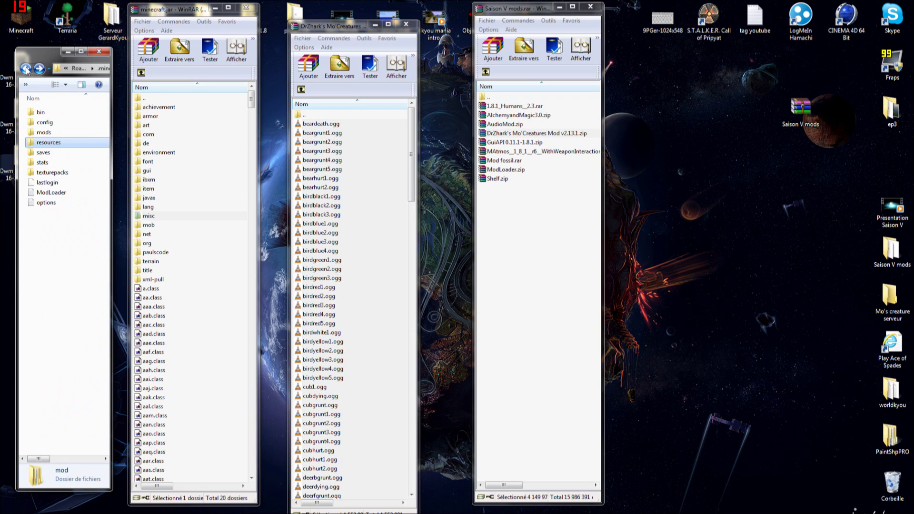
pyautogui.click(302, 90)
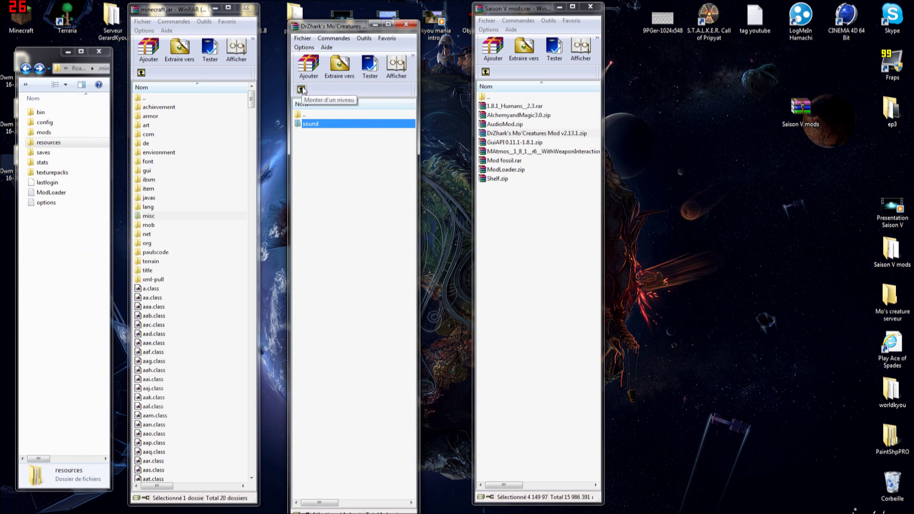
pyautogui.click(302, 89)
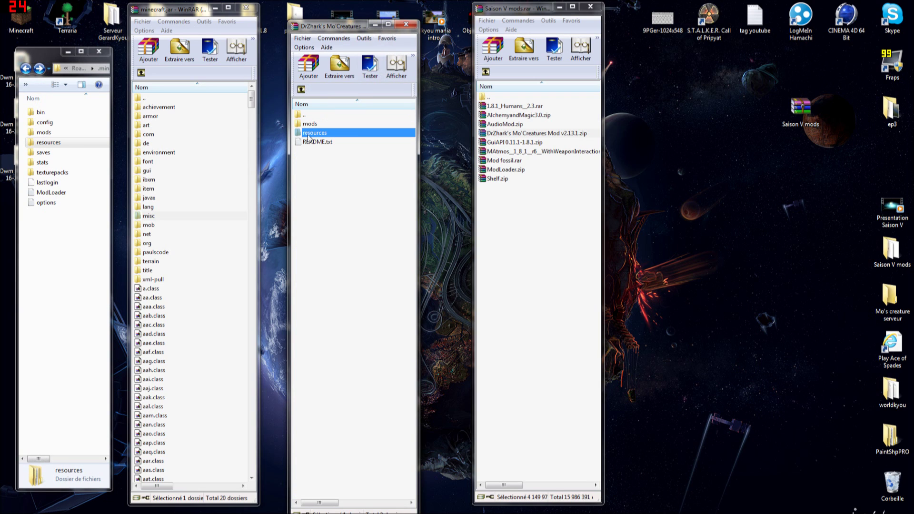
pyautogui.click(301, 90)
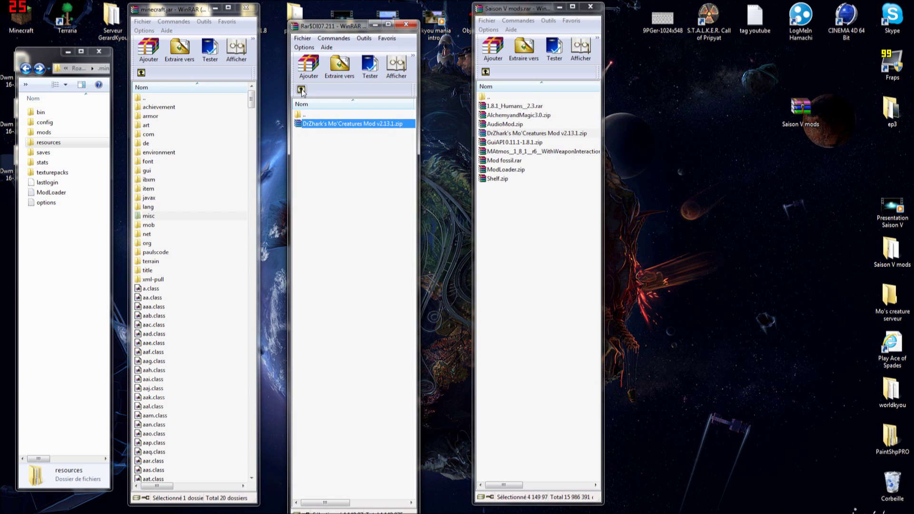
pyautogui.click(405, 24)
# Launch Minecraft and log in with the remembered account to test that the main menu loads, and close the game.
pyautogui.doubleClick(21, 18)
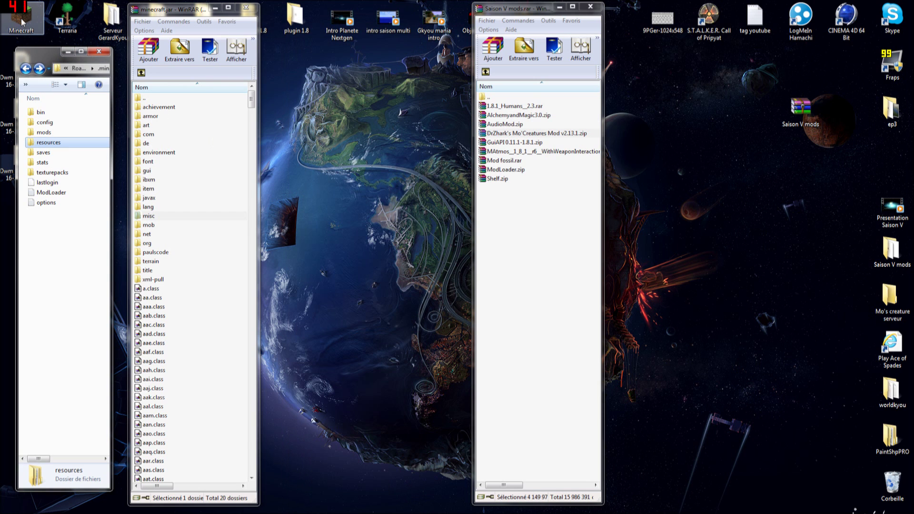
pyautogui.click(483, 268)
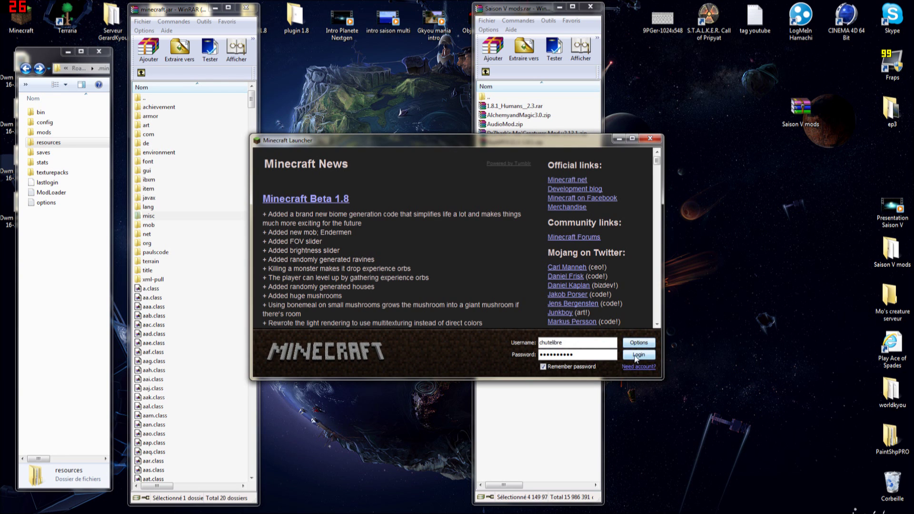
pyautogui.click(638, 354)
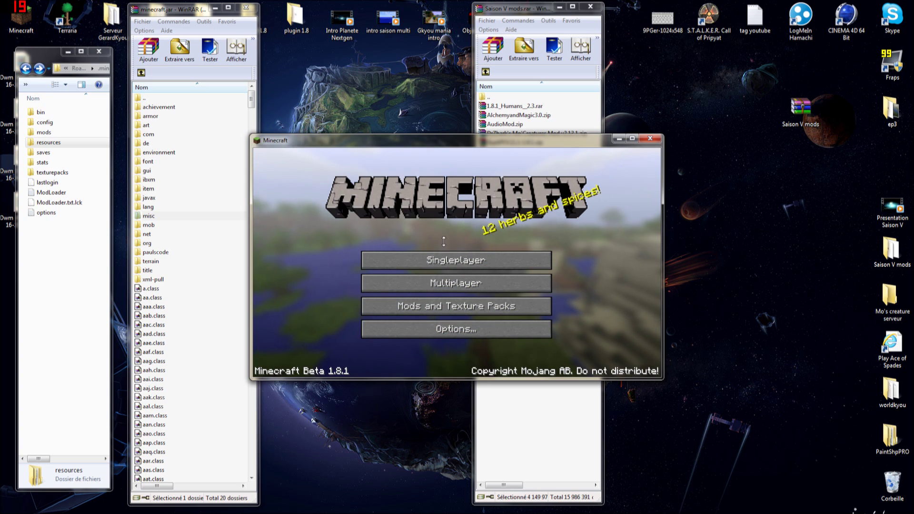
pyautogui.click(653, 142)
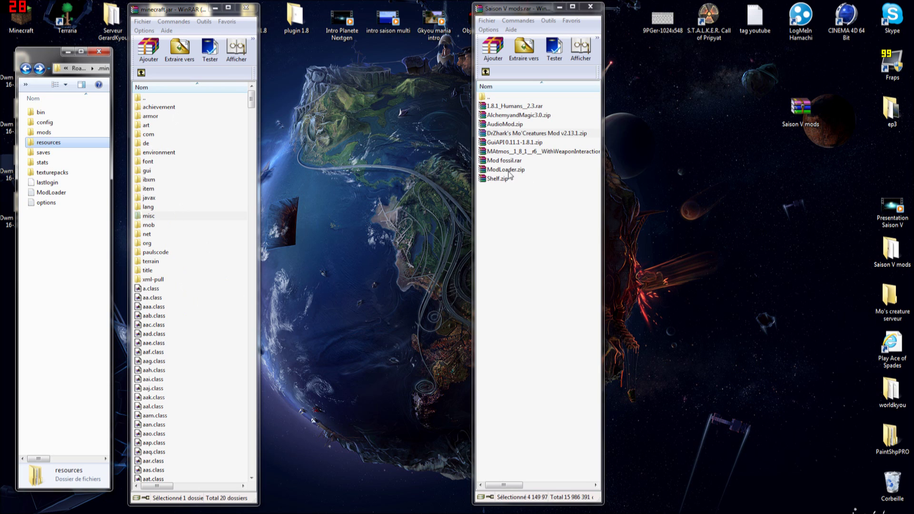
# Open the MAtmos__1_8_1__r6 archive and add everything inside its CLASSFILES folder to minecraft.jar.
pyautogui.doubleClick(523, 151)
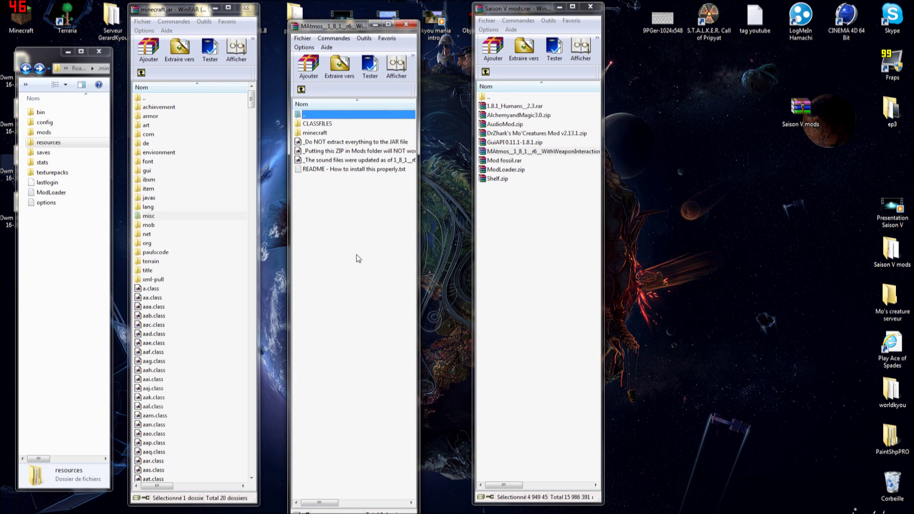
pyautogui.click(404, 277)
pyautogui.doubleClick(309, 125)
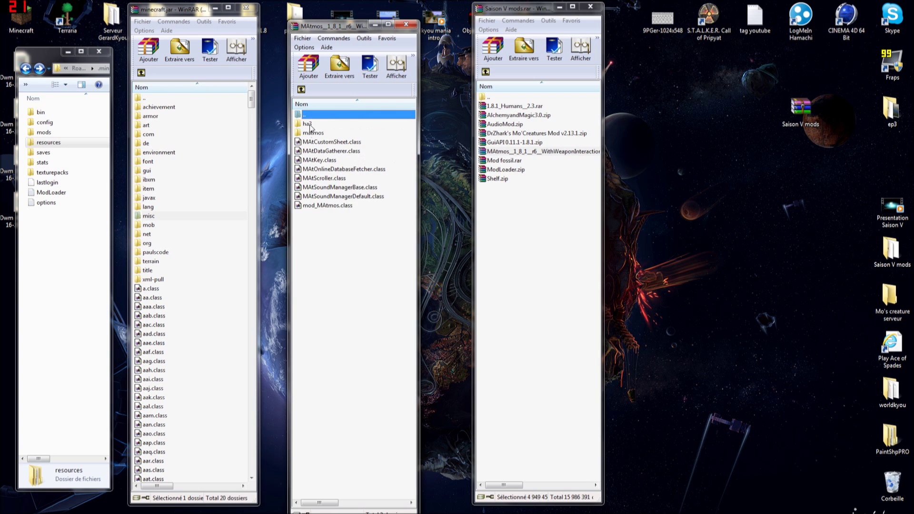
pyautogui.click(301, 88)
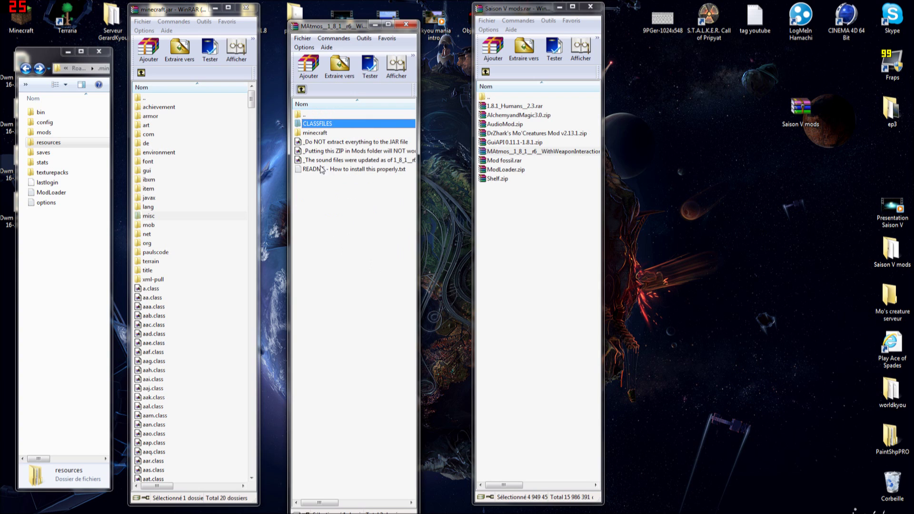
pyautogui.doubleClick(318, 125)
pyautogui.moveTo(347, 234); pyautogui.dragTo(301, 121)
pyautogui.moveTo(318, 172); pyautogui.dragTo(205, 426)
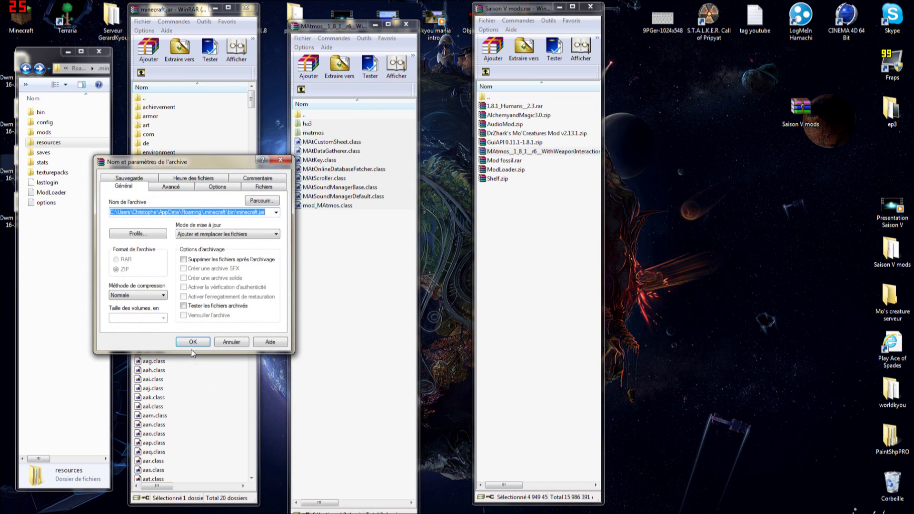
pyautogui.click(192, 342)
# Copy the contents of the MAtmos archive's minecraft folder into .minecraft, merging with the existing resources folder.
pyautogui.click(301, 90)
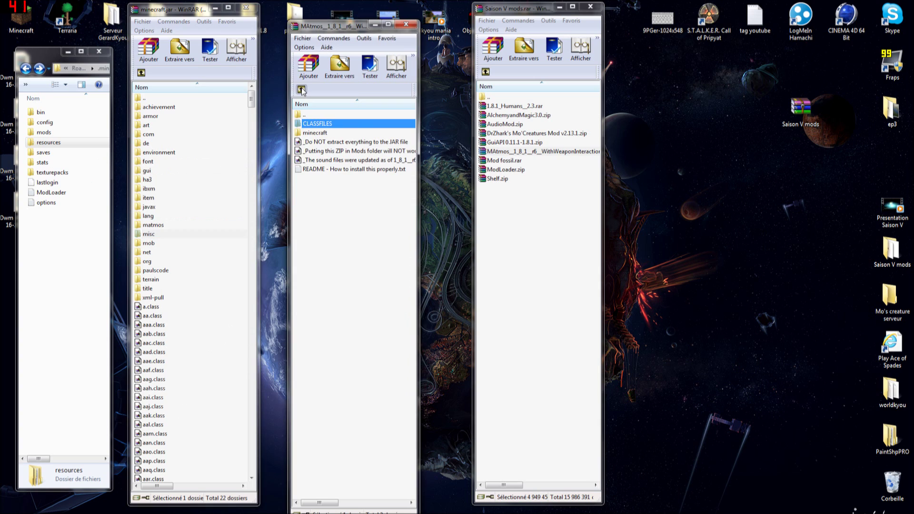
pyautogui.doubleClick(318, 133)
pyautogui.moveTo(353, 192); pyautogui.dragTo(51, 206)
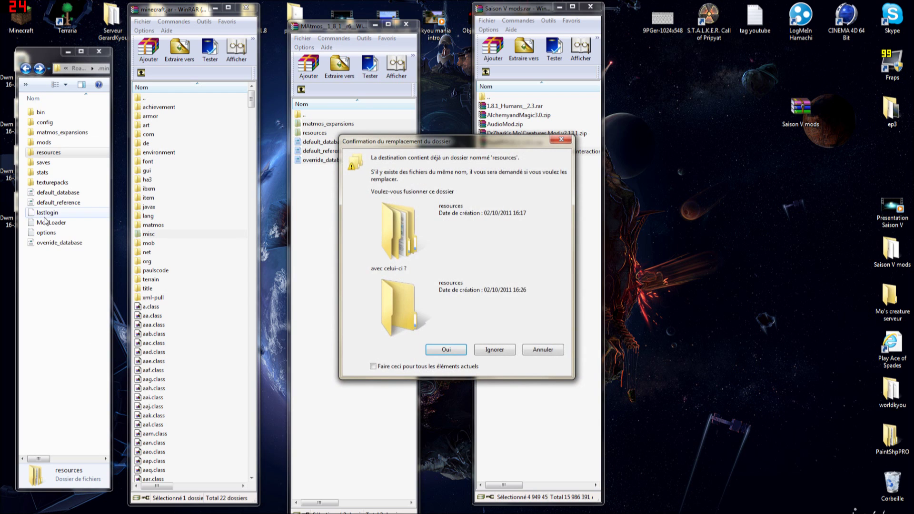
pyautogui.click(446, 353)
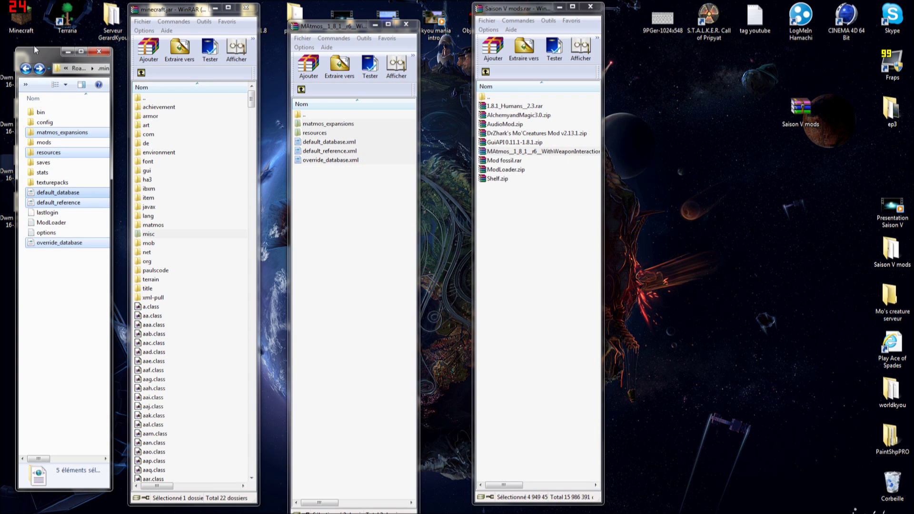
# Test the modded Minecraft up to its main menu using the remembered login, and close both the game and the MAtmos archive.
pyautogui.doubleClick(22, 18)
pyautogui.click(482, 267)
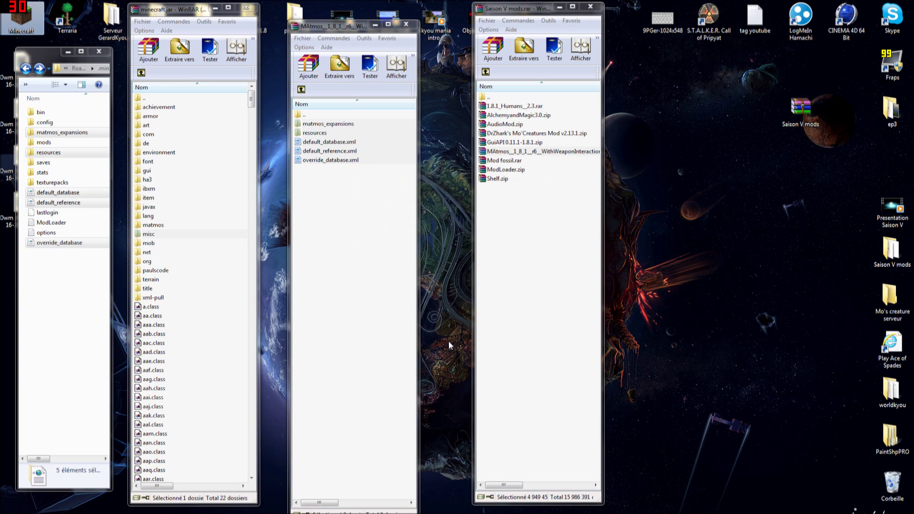
pyautogui.press('Return')
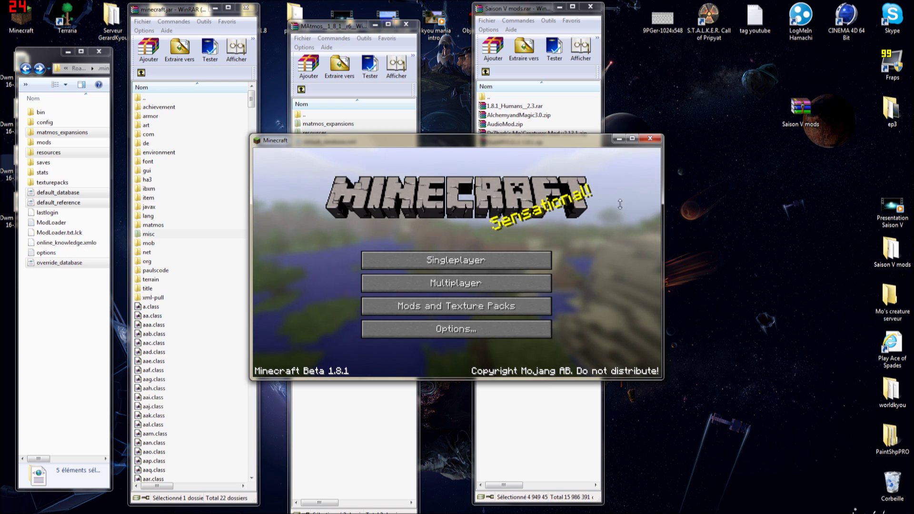
pyautogui.click(649, 138)
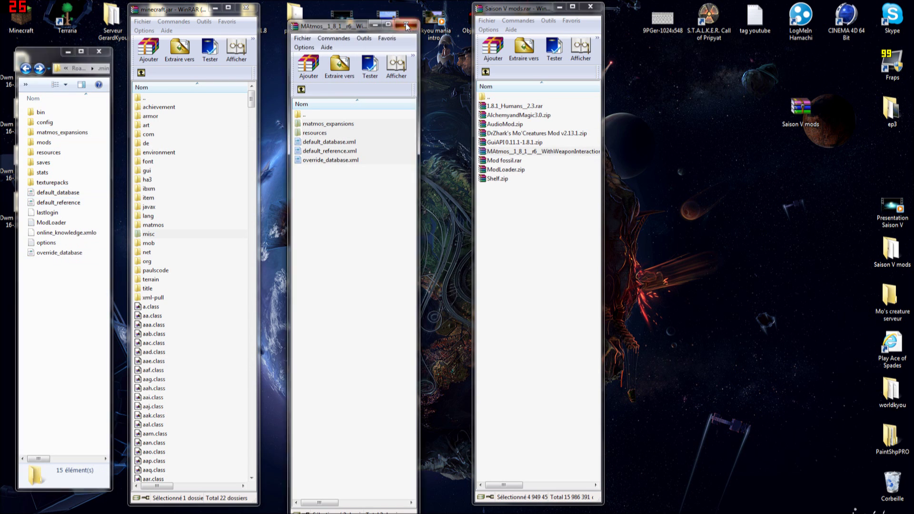
pyautogui.click(406, 23)
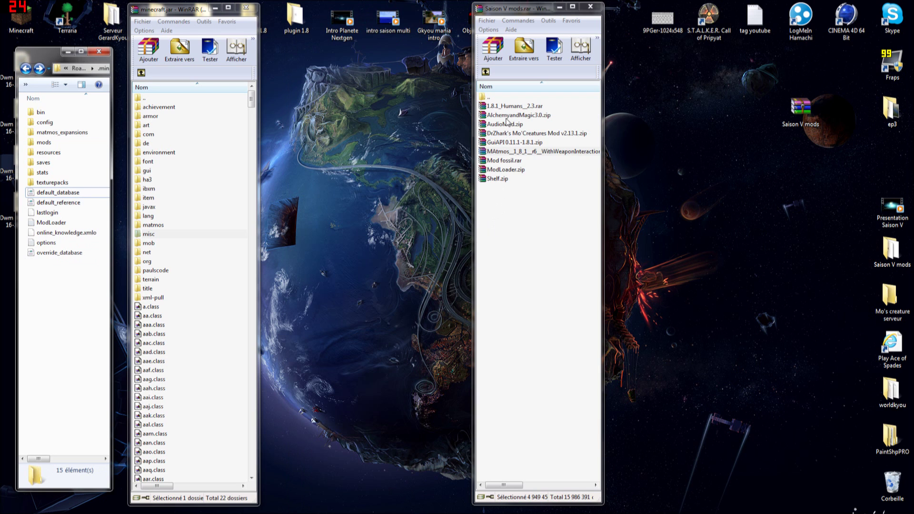
# Open 1.8.1_Humans__2.3.rar and add everything in its "Files to add to minecraft.jar" folder to minecraft.jar.
pyautogui.doubleClick(512, 106)
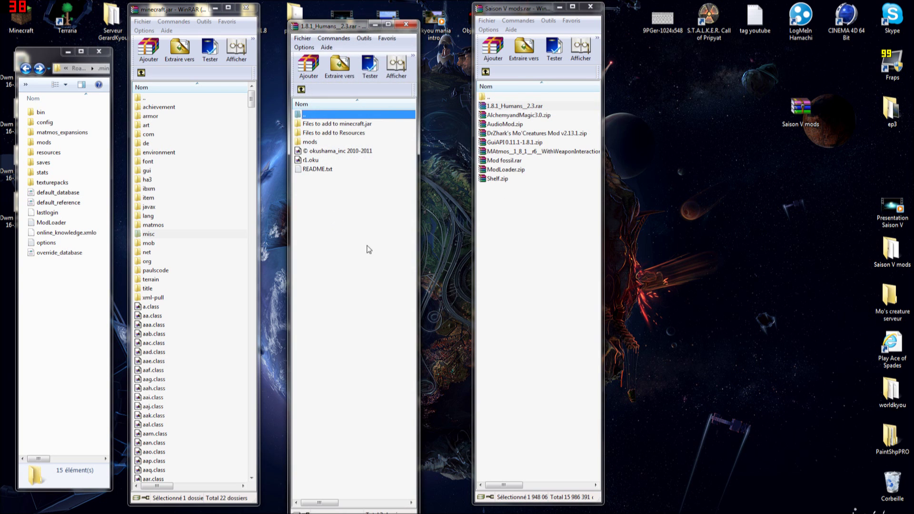
pyautogui.click(393, 292)
pyautogui.doubleClick(344, 125)
pyautogui.scroll(-3, 412, 211)
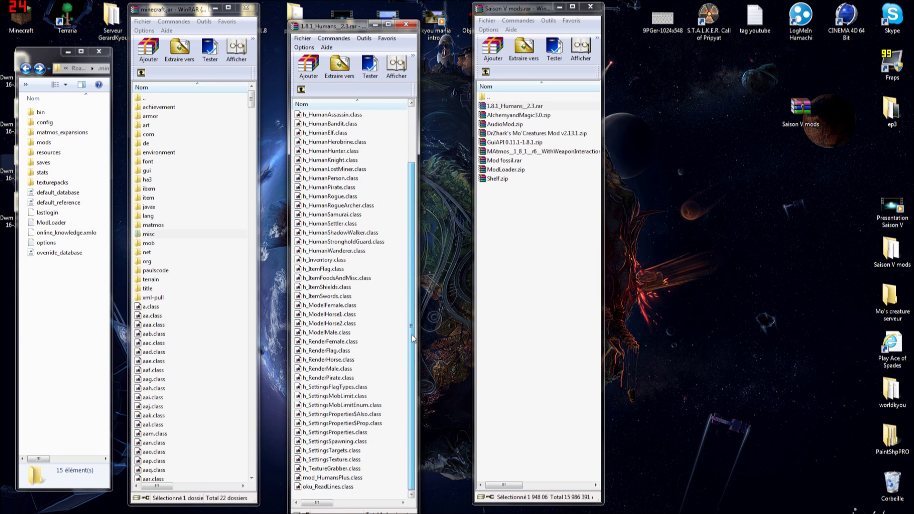
pyautogui.moveTo(358, 496); pyautogui.dragTo(329, 124)
pyautogui.moveTo(316, 196); pyautogui.dragTo(207, 406)
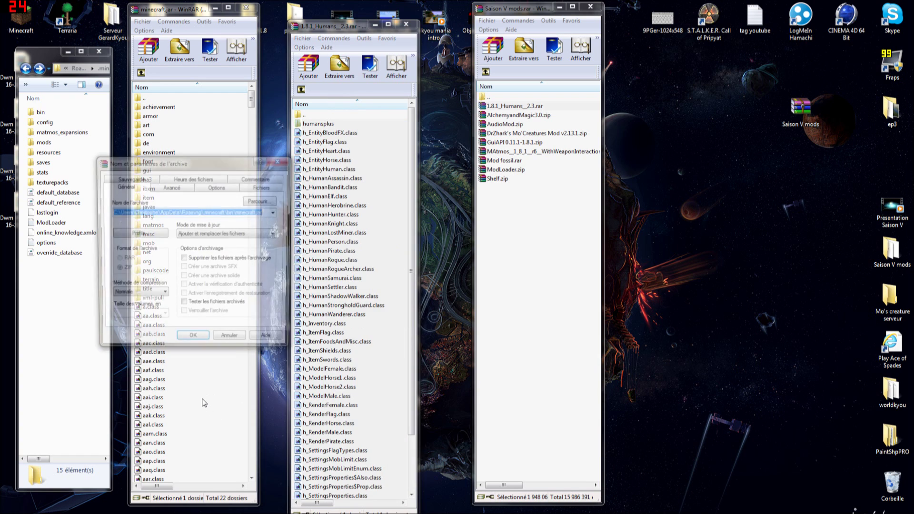
pyautogui.click(195, 339)
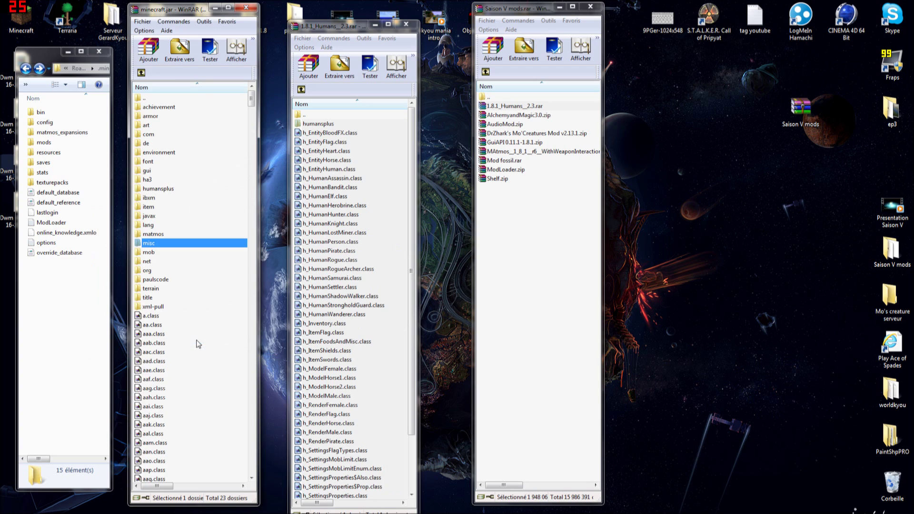
# Copy the human folder from the Humans archive's "Files to add to Resources" folder into .minecraft's resources/mod/sound folder.
pyautogui.click(303, 90)
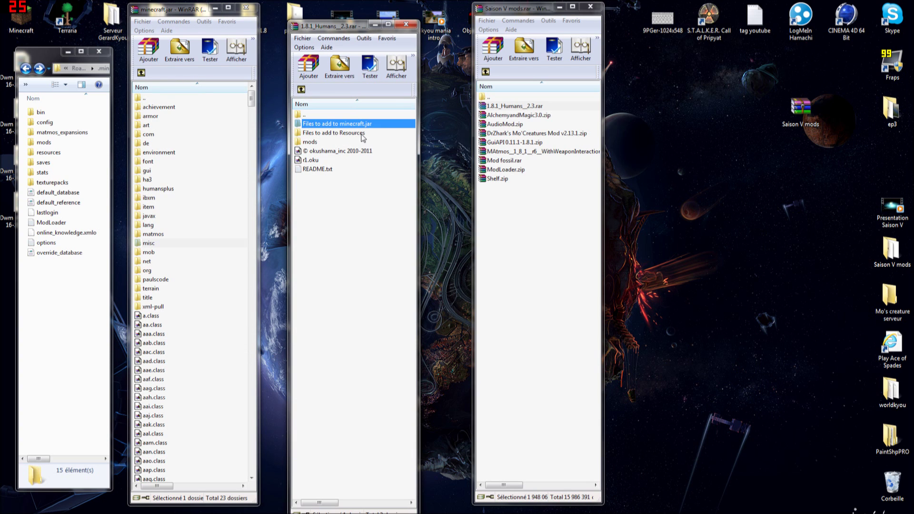
pyautogui.doubleClick(336, 137)
pyautogui.click(312, 124)
pyautogui.doubleClick(309, 123)
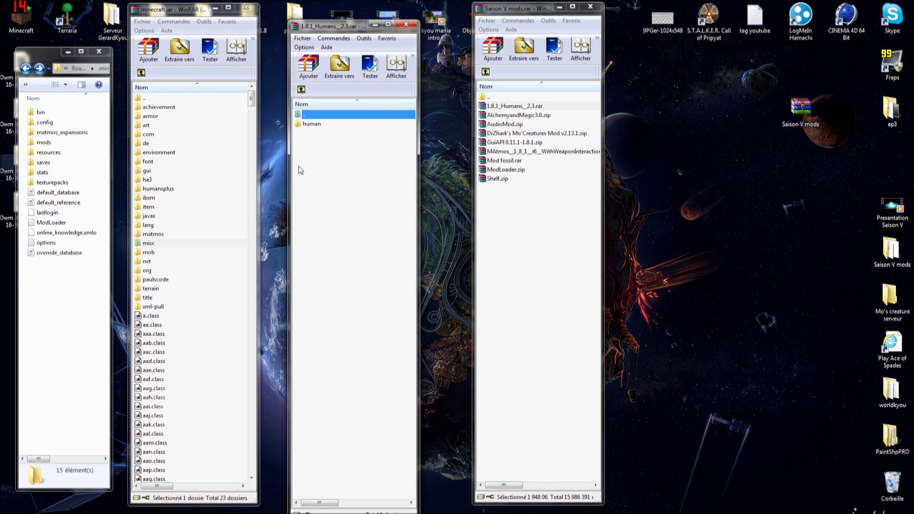
pyautogui.click(31, 153)
pyautogui.doubleClick(50, 154)
pyautogui.doubleClick(41, 112)
pyautogui.doubleClick(47, 132)
pyautogui.moveTo(111, 220); pyautogui.dragTo(286, 243)
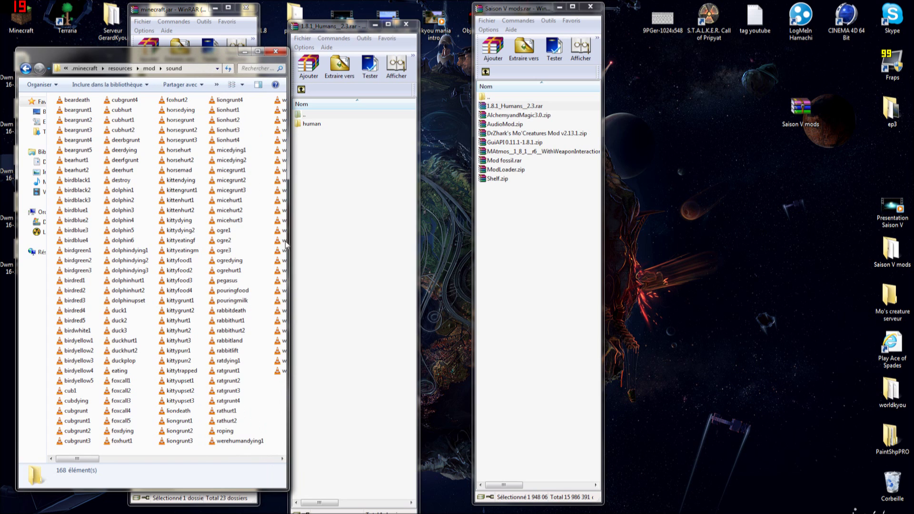
pyautogui.click(312, 125)
pyautogui.moveTo(309, 371); pyautogui.dragTo(281, 434)
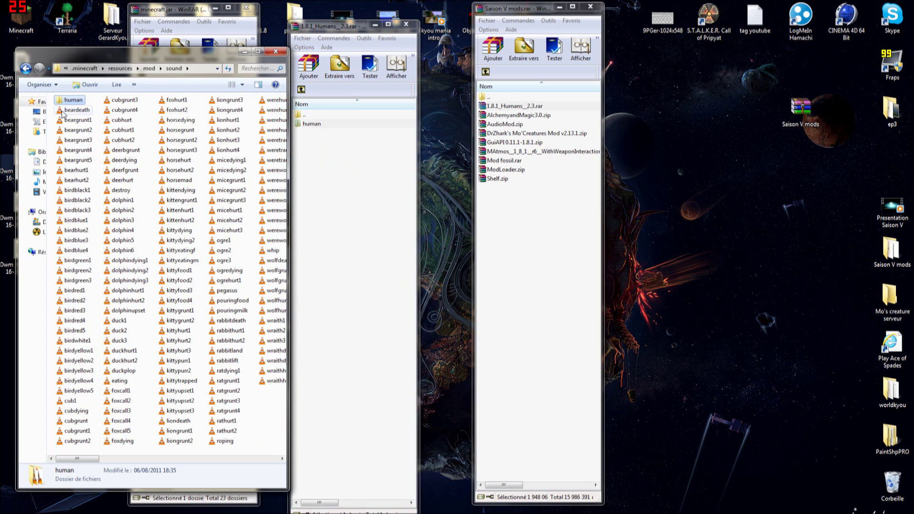
# Check the contents of the copied human sound folder and return to the .minecraft folder.
pyautogui.moveTo(287, 184); pyautogui.dragTo(118, 174)
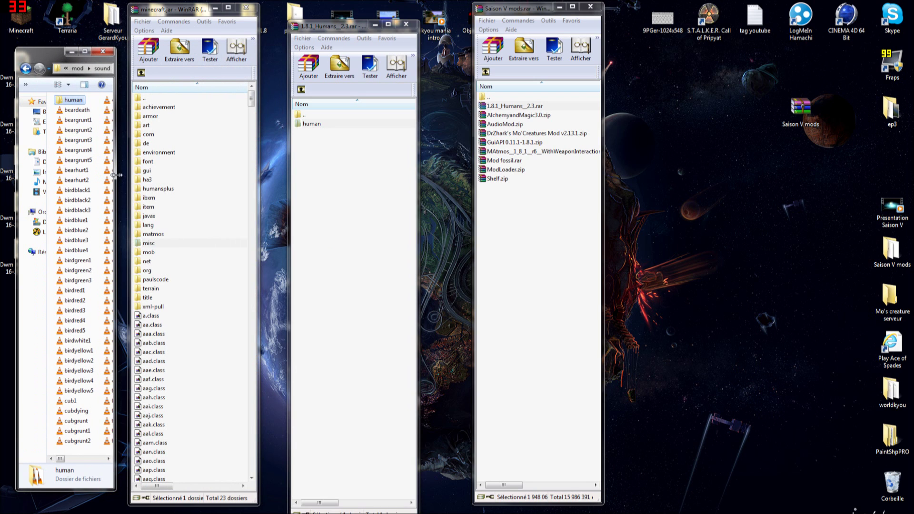
pyautogui.doubleClick(73, 100)
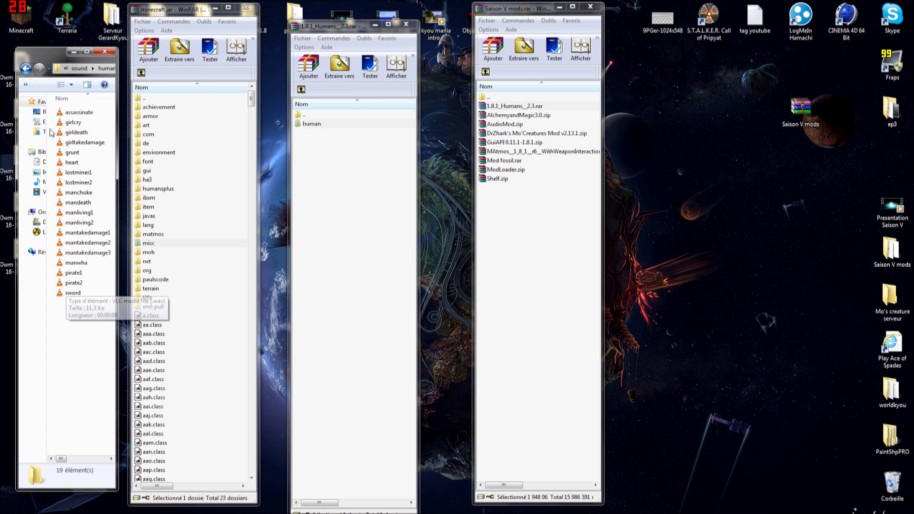
pyautogui.click(25, 69)
pyautogui.click(26, 69)
pyautogui.click(25, 69)
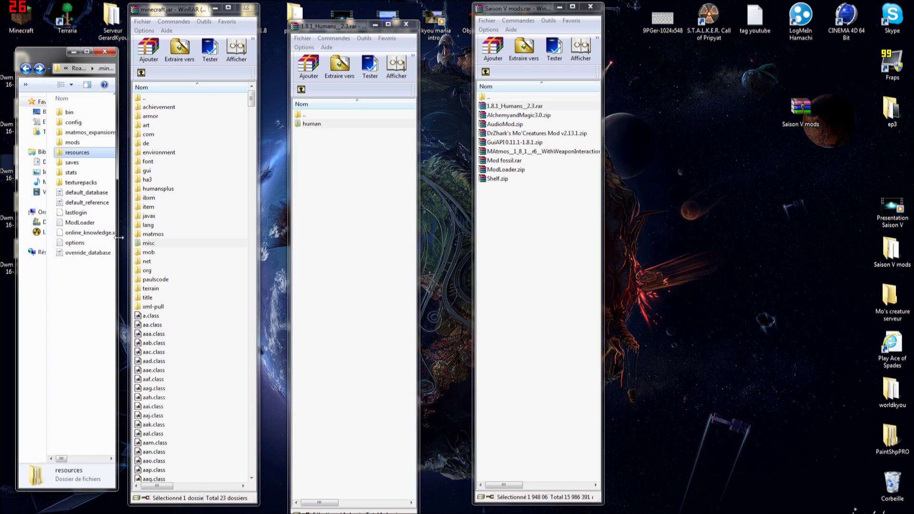
# Copy the HumansPlus folder from the Humans archive's mods folder into .minecraft's mods folder.
pyautogui.moveTo(117, 238); pyautogui.dragTo(106, 237)
pyautogui.click(301, 90)
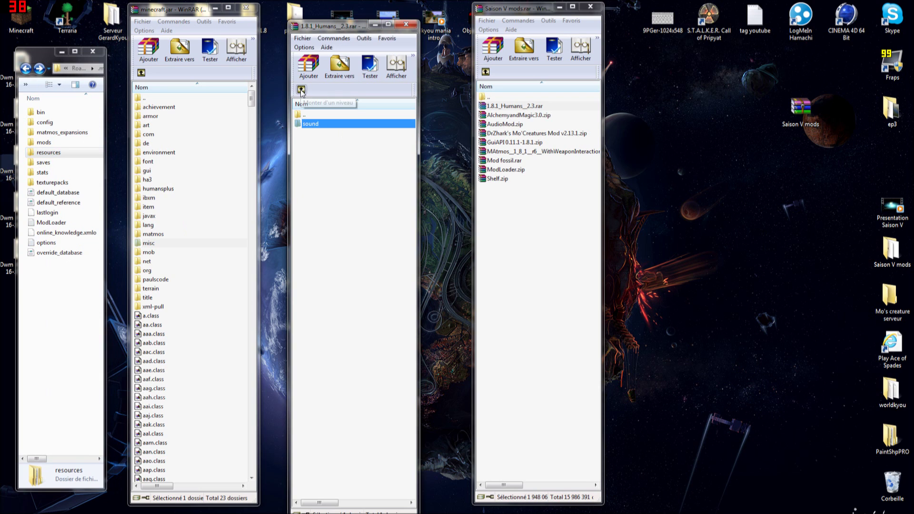
pyautogui.click(301, 90)
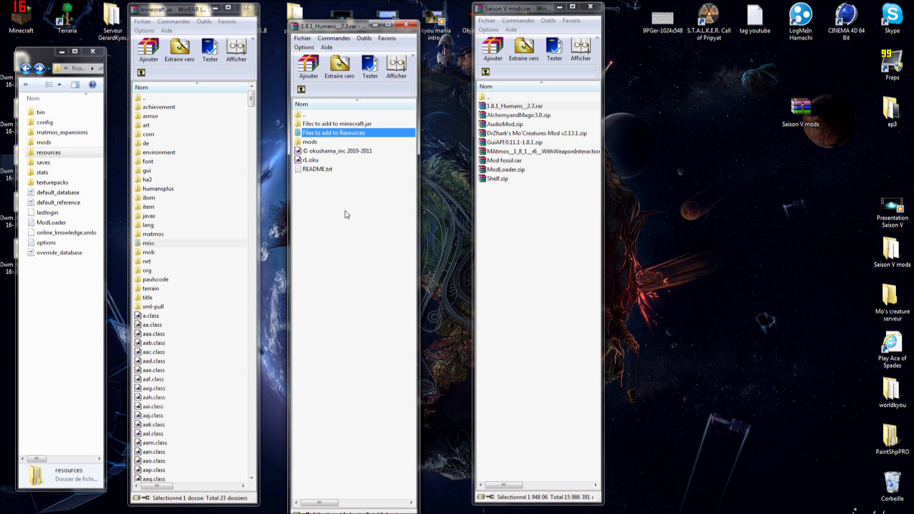
pyautogui.doubleClick(44, 142)
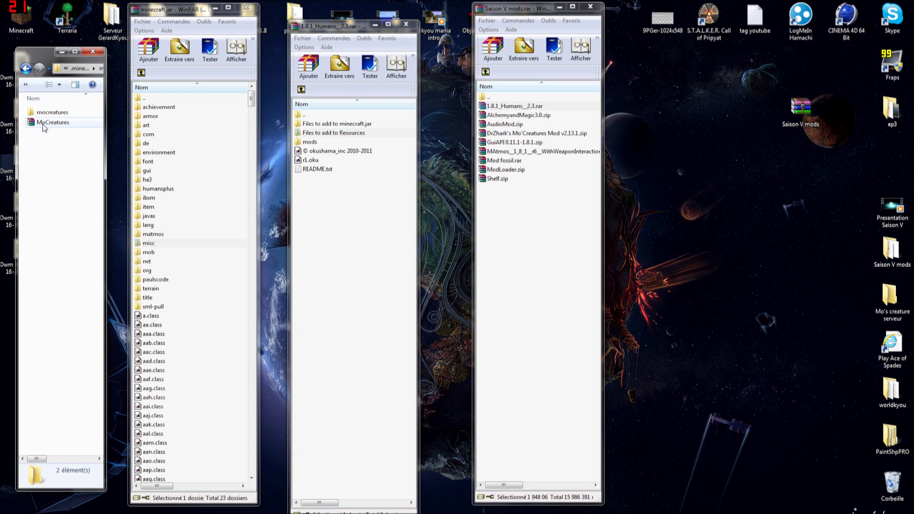
pyautogui.doubleClick(319, 141)
pyautogui.moveTo(318, 126); pyautogui.dragTo(51, 157)
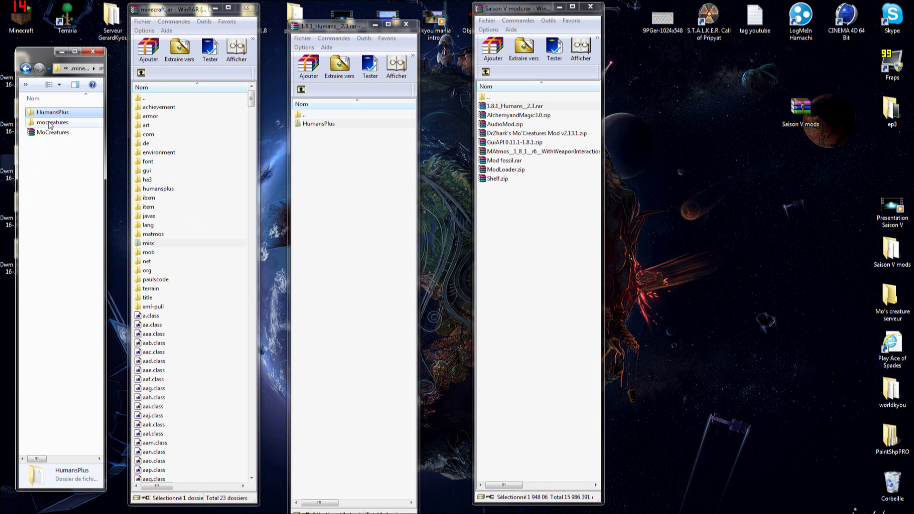
# Return to the .minecraft folder and close the 1.8.1_Humans__2.3.rar archive.
pyautogui.click(27, 69)
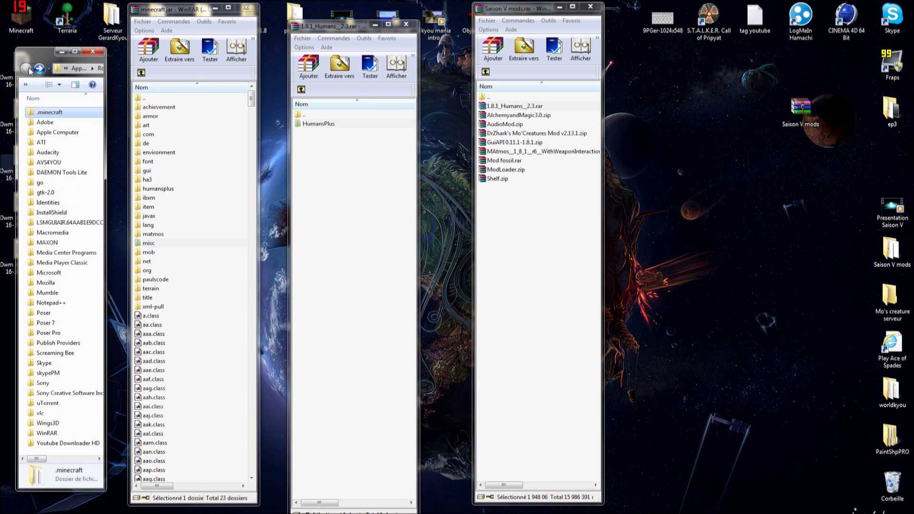
pyautogui.doubleClick(53, 113)
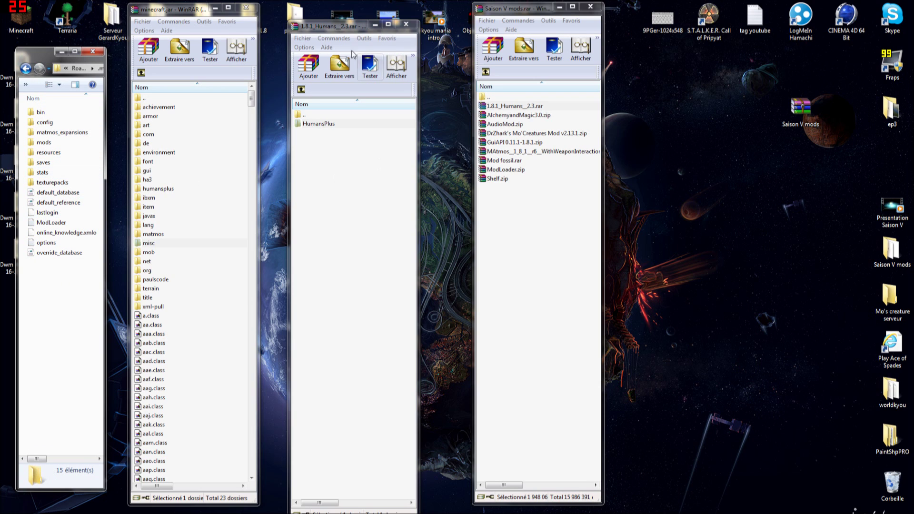
pyautogui.click(302, 90)
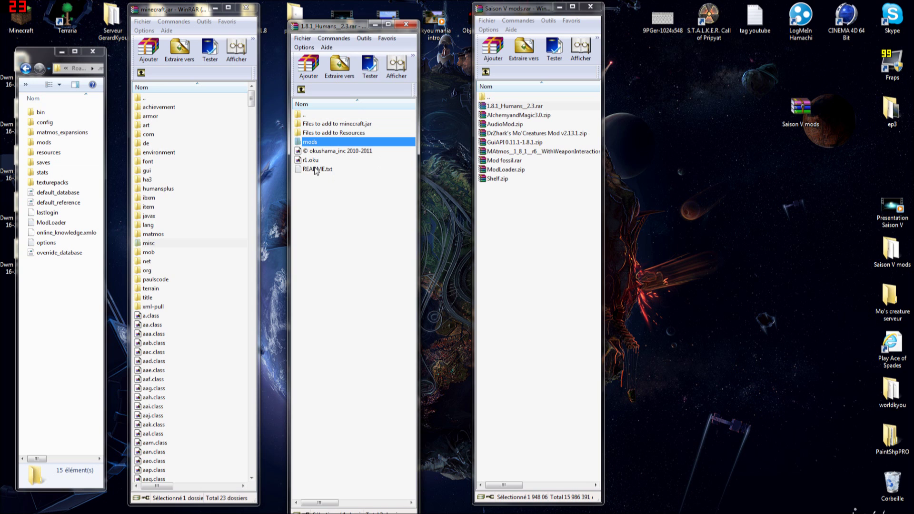
pyautogui.click(406, 24)
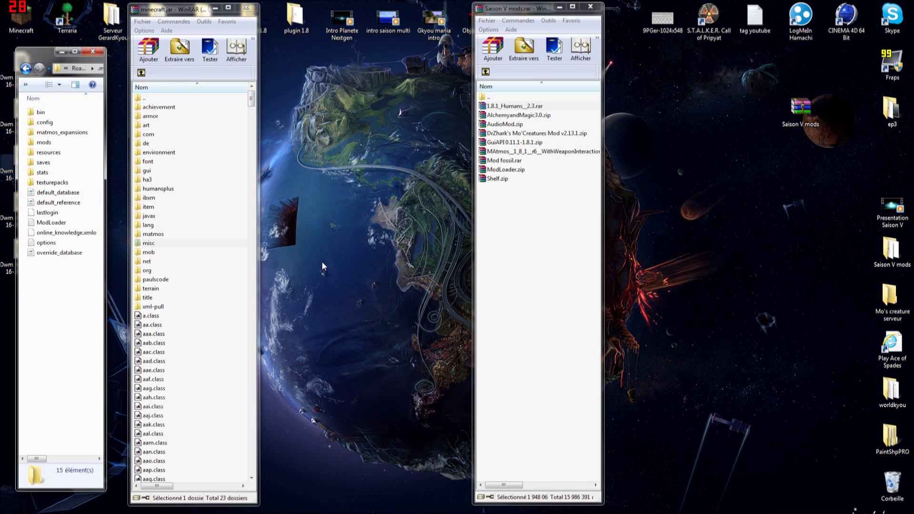
# Test Minecraft with the Humans mod up to its main menu using the remembered login, and close the game.
pyautogui.doubleClick(21, 21)
pyautogui.click(476, 266)
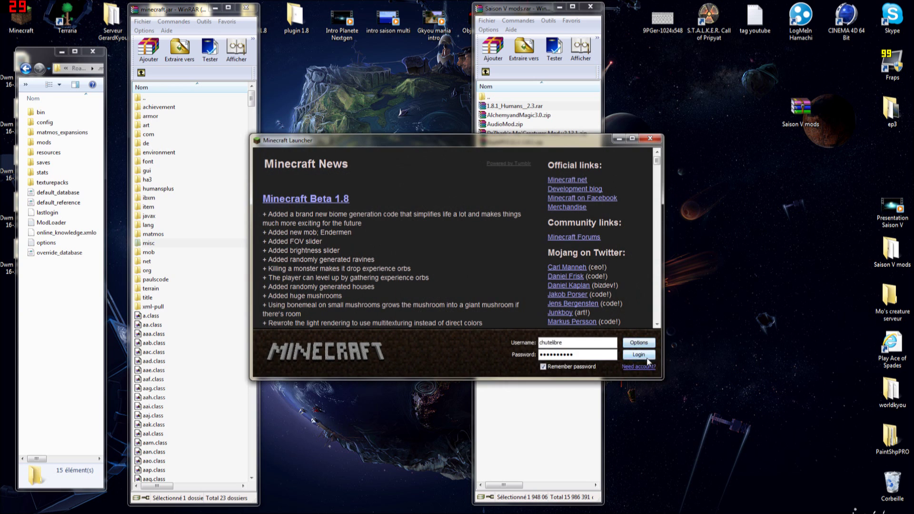
pyautogui.click(646, 358)
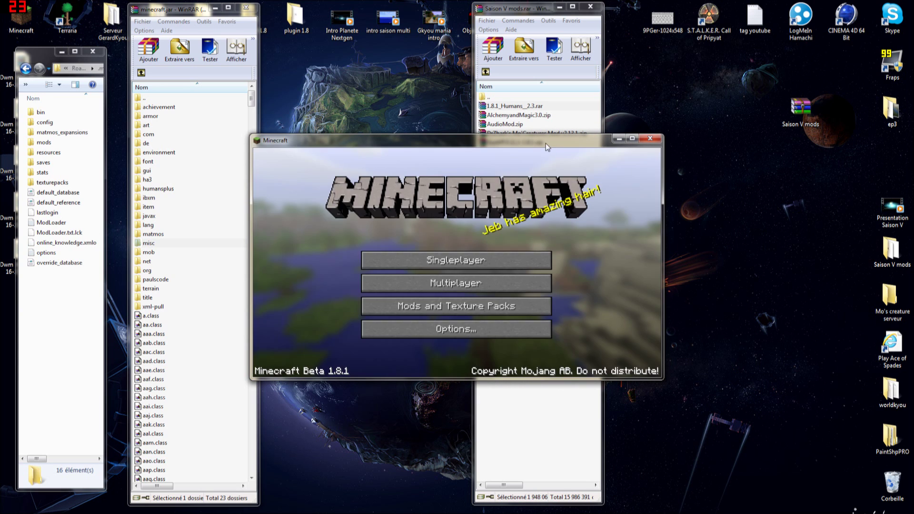
pyautogui.click(650, 138)
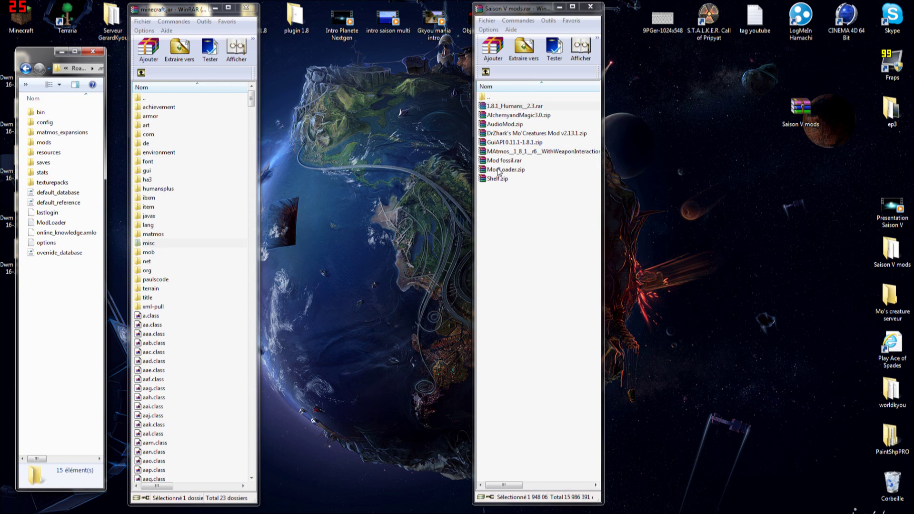
# Add the entire contents of AlchemyandMagic3.0.zip to minecraft.jar, keeping the default archive settings, and close the mod's archive.
pyautogui.doubleClick(507, 116)
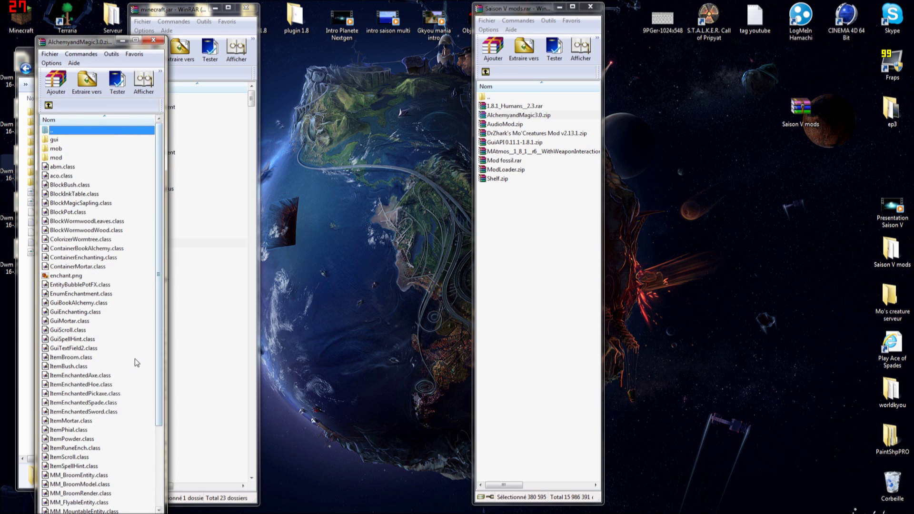
pyautogui.click(152, 292)
pyautogui.moveTo(75, 44); pyautogui.dragTo(324, 10)
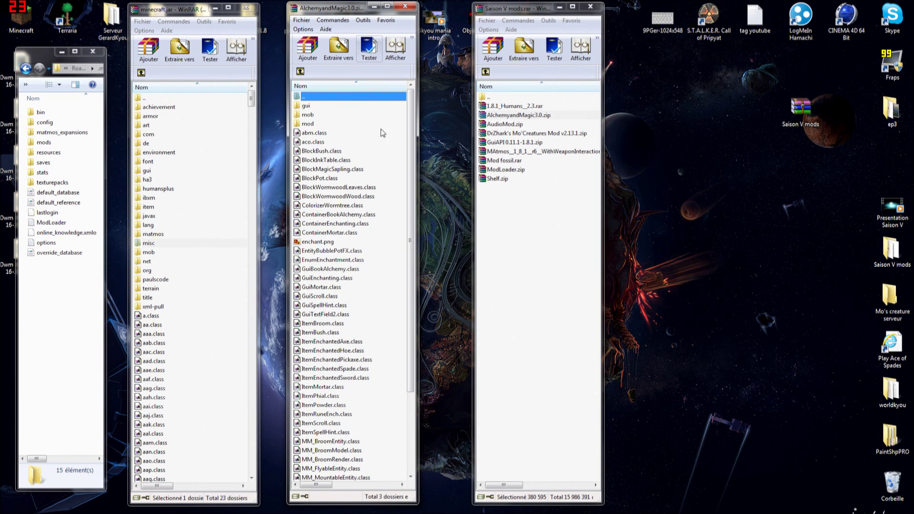
pyautogui.moveTo(411, 152); pyautogui.dragTo(301, 62)
pyautogui.moveTo(304, 121); pyautogui.dragTo(199, 405)
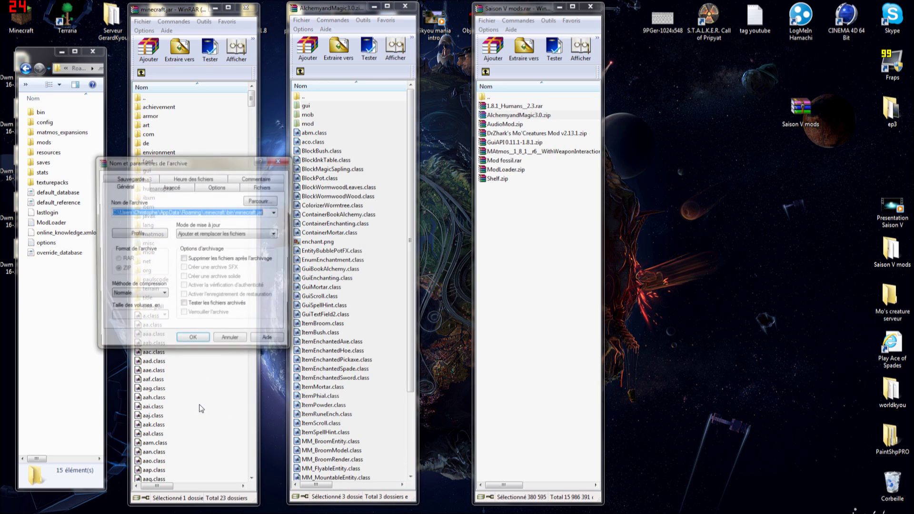
pyautogui.click(196, 343)
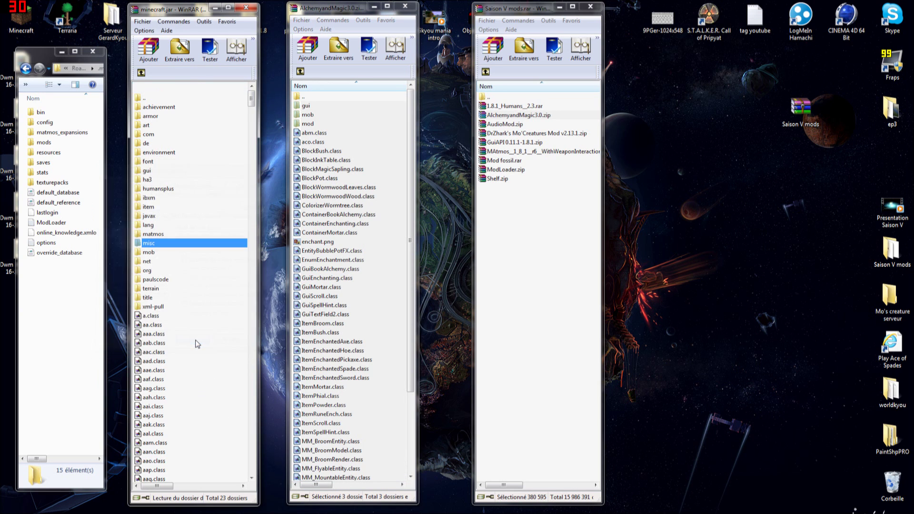
pyautogui.click(300, 71)
pyautogui.click(404, 6)
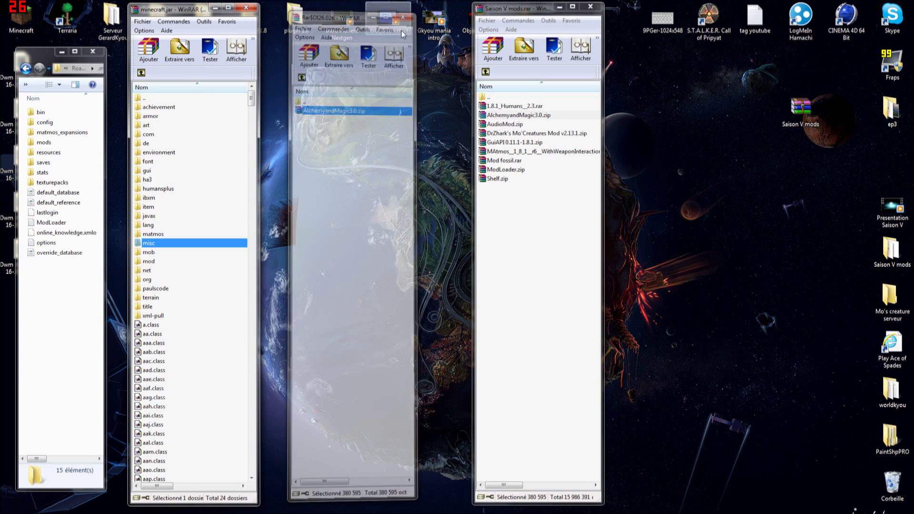
# Open Mod fossil.rar and copy mod_Fossil.zip from its Mod fossil folder into .minecraft's mods folder.
pyautogui.doubleClick(504, 161)
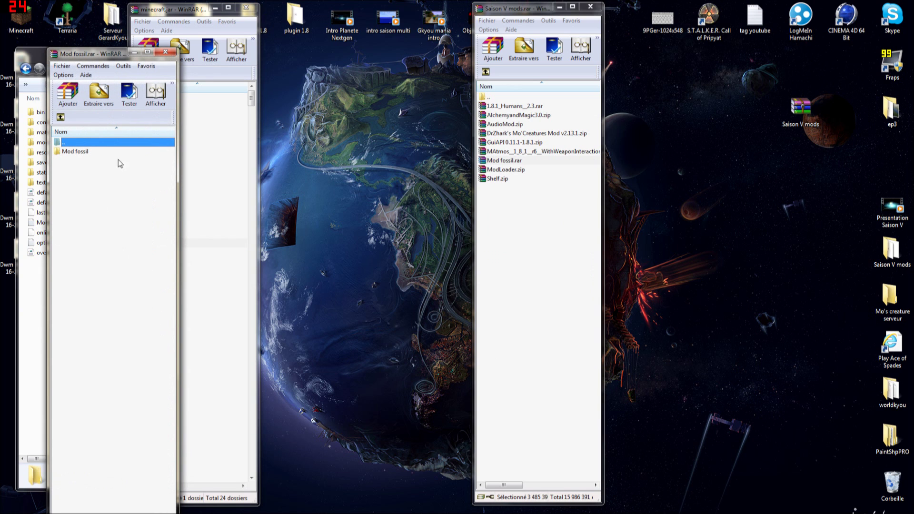
pyautogui.click(163, 310)
pyautogui.moveTo(95, 57); pyautogui.dragTo(339, 9)
pyautogui.doubleClick(315, 105)
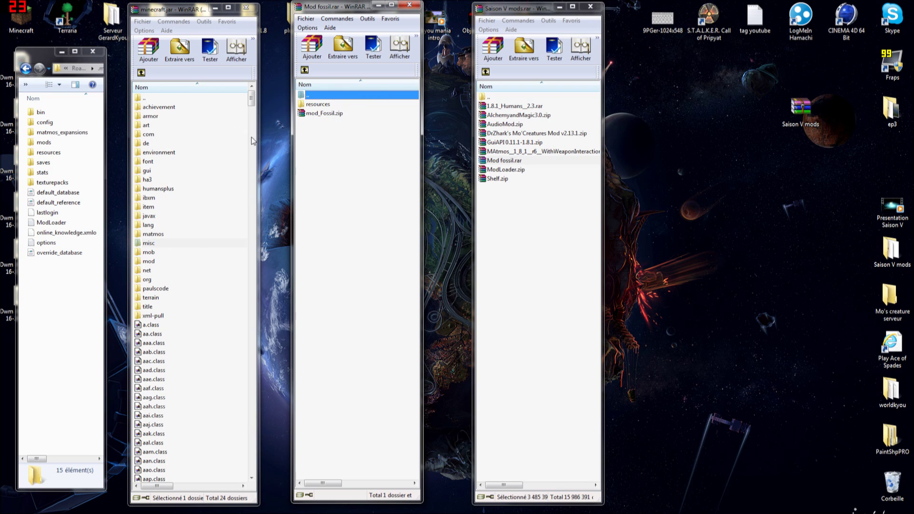
pyautogui.doubleClick(44, 143)
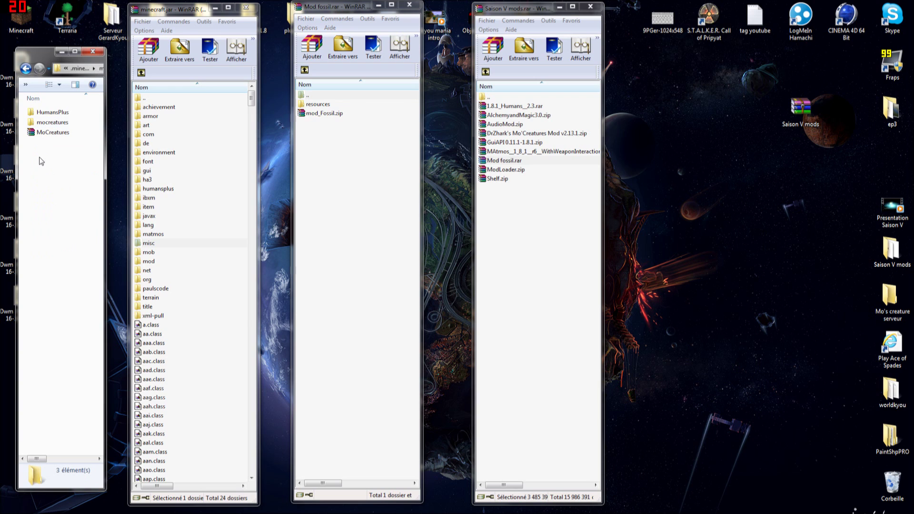
pyautogui.moveTo(317, 117); pyautogui.dragTo(62, 181)
pyautogui.press('BackSpace')
pyautogui.doubleClick(44, 144)
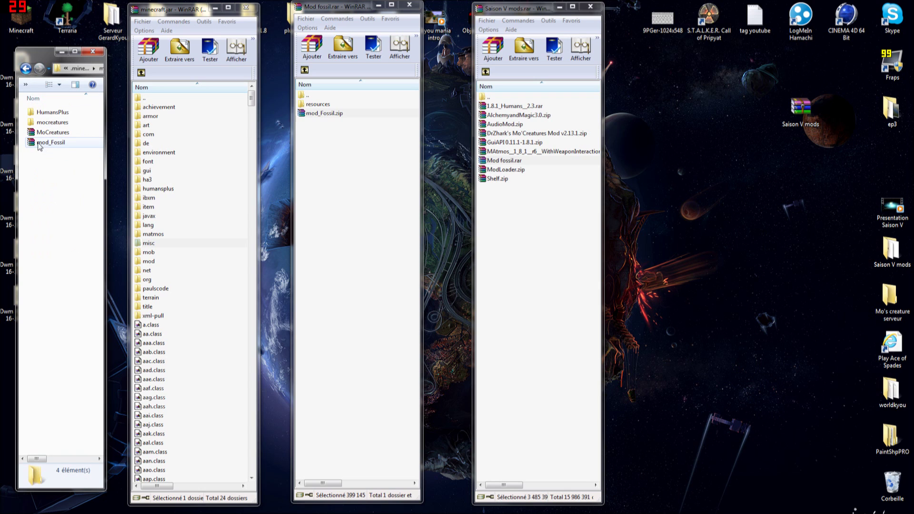
pyautogui.click(27, 68)
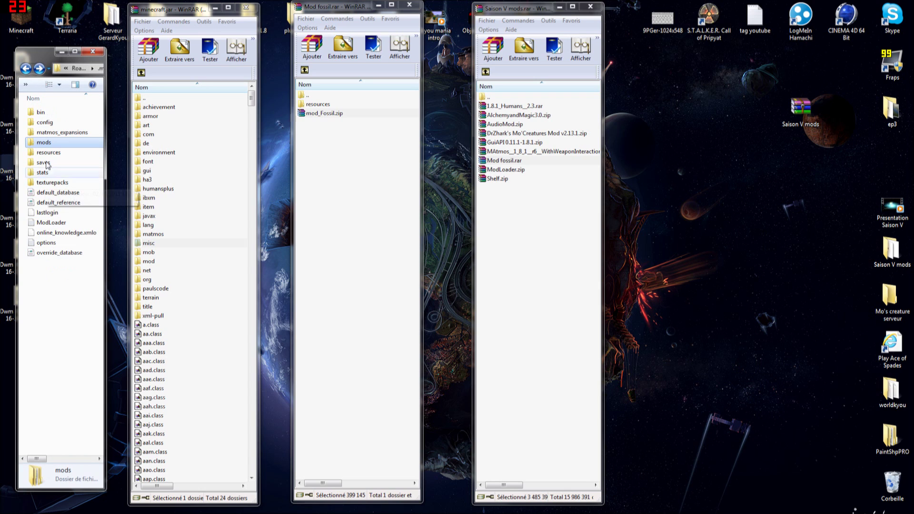
# Copy all WAV files from the fossil archive's resources sound folder into .minecraft's resources/mod/sound folder.
pyautogui.doubleClick(317, 104)
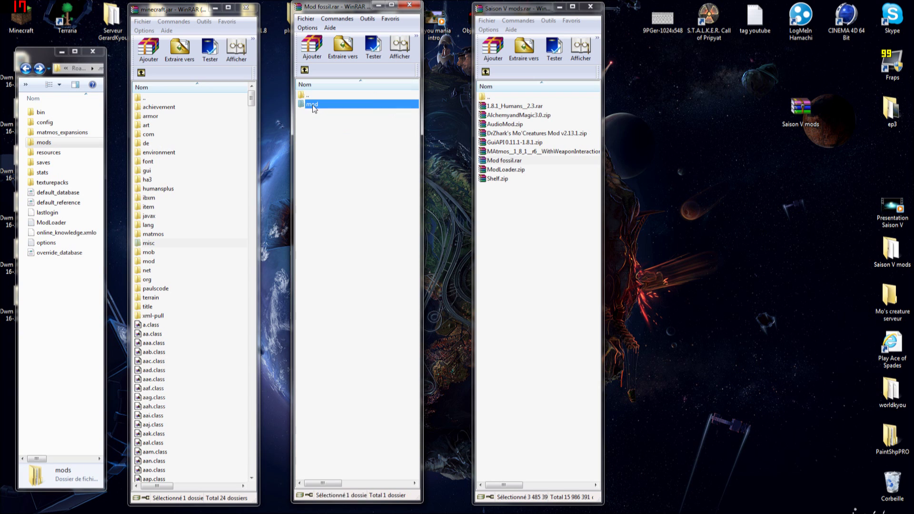
pyautogui.doubleClick(313, 104)
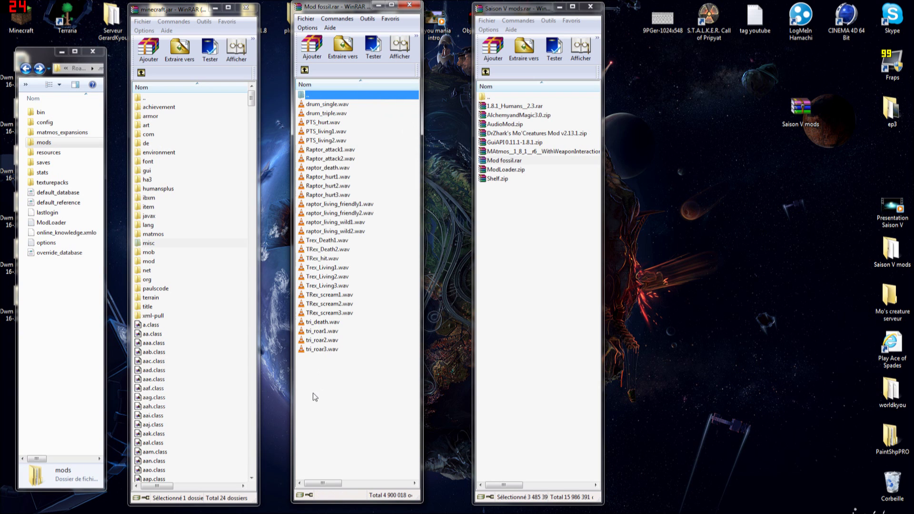
pyautogui.doubleClick(54, 153)
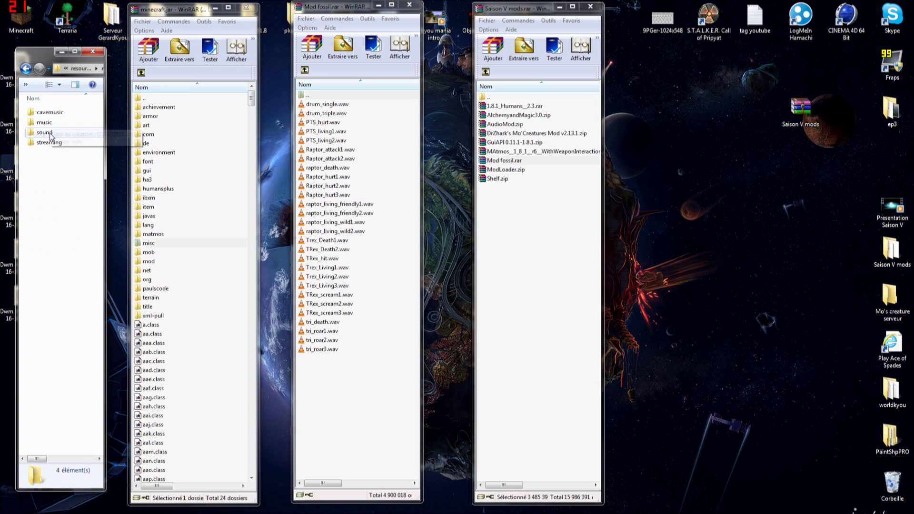
pyautogui.doubleClick(45, 133)
pyautogui.moveTo(317, 12); pyautogui.dragTo(386, 14)
pyautogui.moveTo(106, 231); pyautogui.dragTo(332, 238)
pyautogui.moveTo(429, 386); pyautogui.dragTo(398, 109)
pyautogui.moveTo(399, 162); pyautogui.dragTo(300, 415)
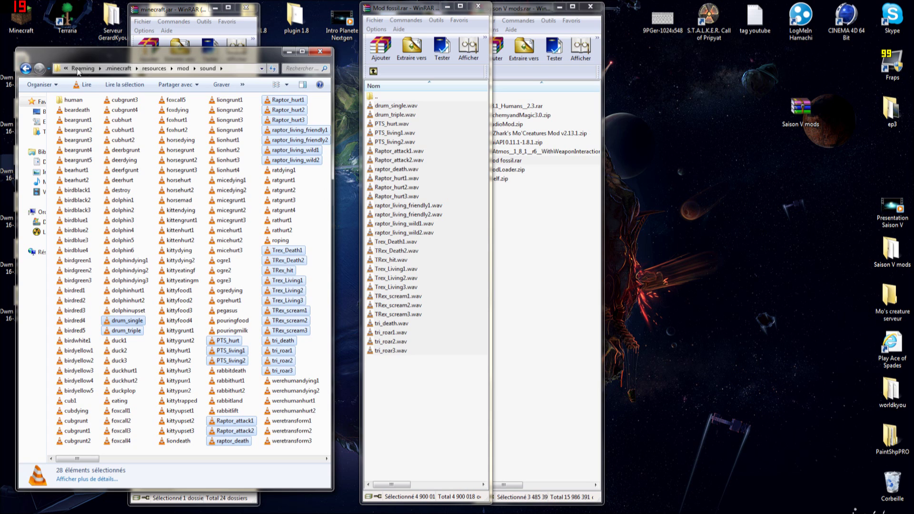
# Return to the .minecraft folder, narrow its window to uncover minecraft.jar, and close the Mod fossil archive.
pyautogui.click(26, 69)
pyautogui.click(26, 69)
pyautogui.click(26, 69)
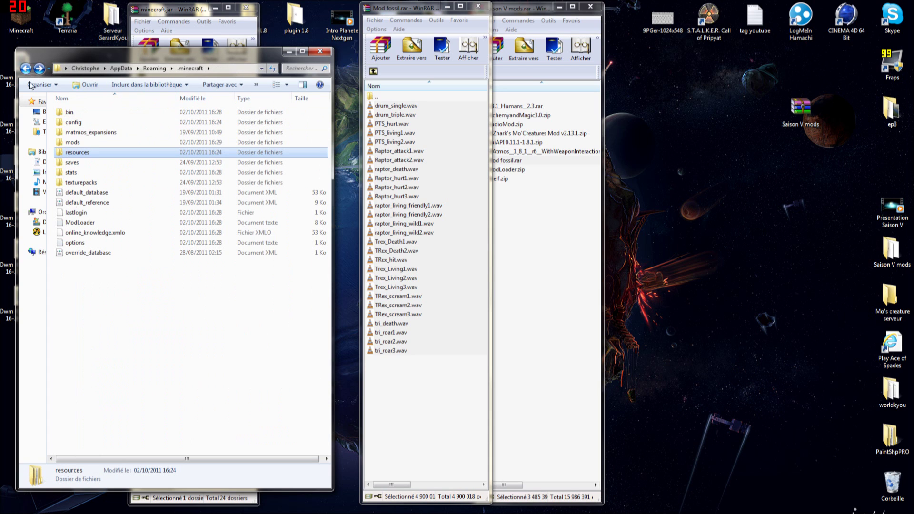
pyautogui.moveTo(331, 288); pyautogui.dragTo(107, 270)
pyautogui.click(373, 72)
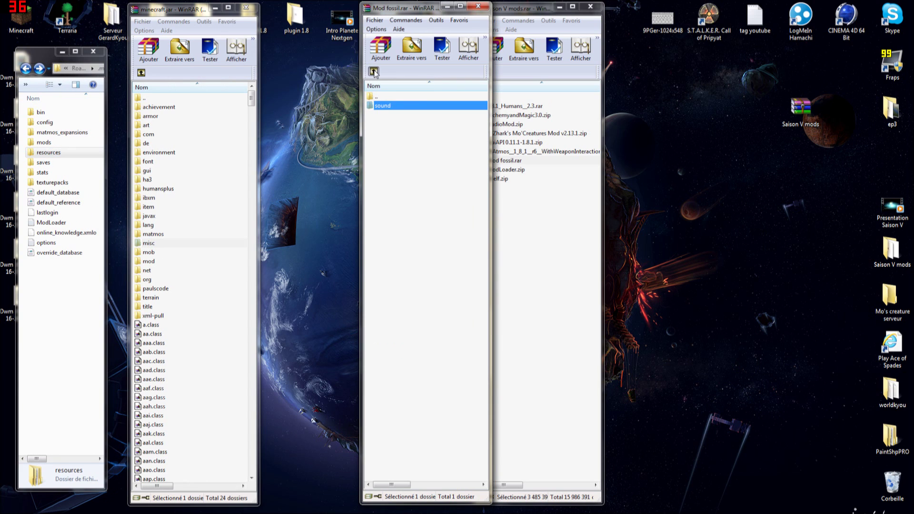
pyautogui.click(478, 6)
# Test Minecraft with the Alchemy and Magic and fossil mods up to its main menu using the remembered login, and close the game.
pyautogui.doubleClick(21, 26)
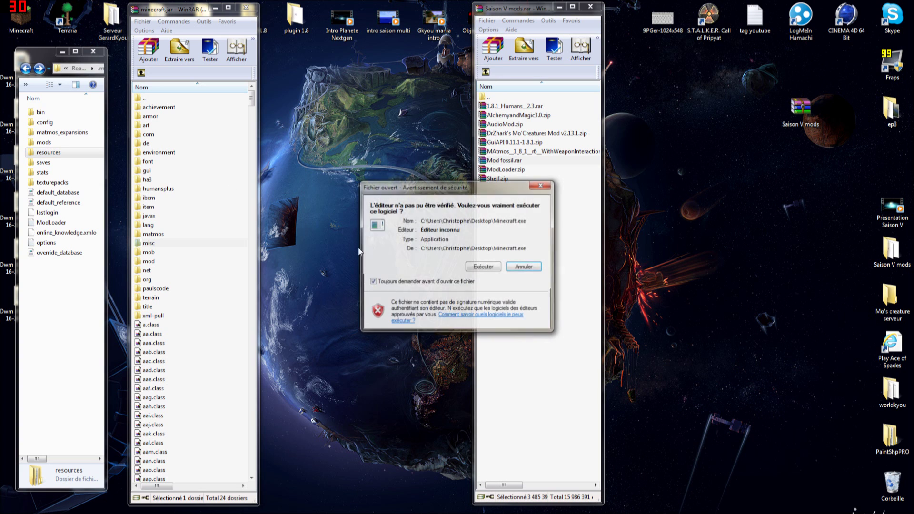
pyautogui.click(490, 268)
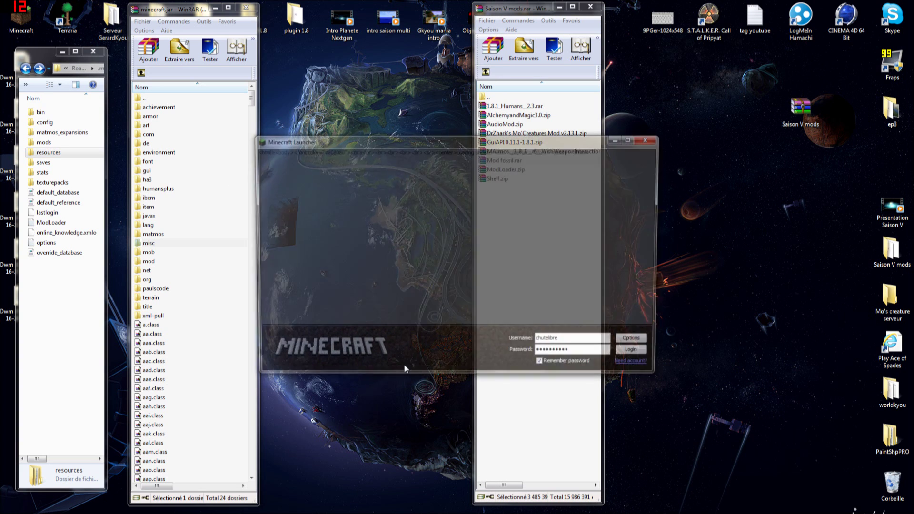
pyautogui.click(639, 355)
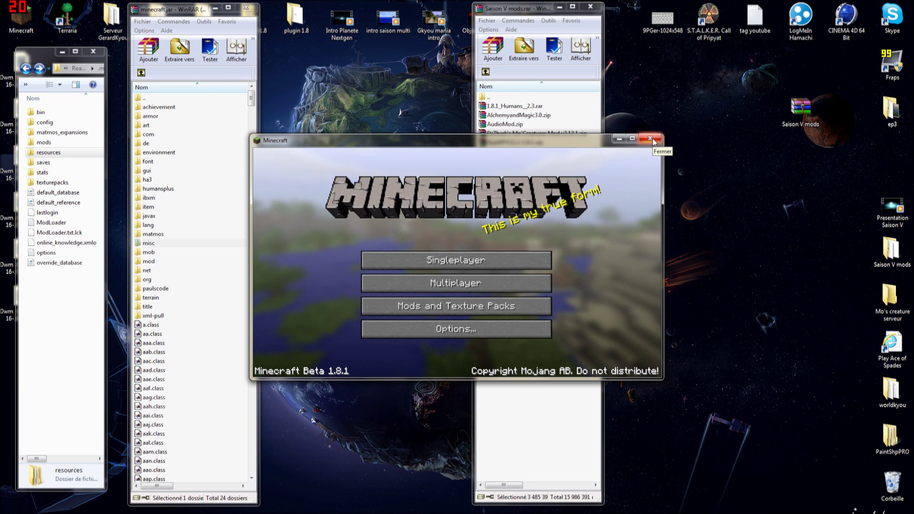
pyautogui.click(652, 139)
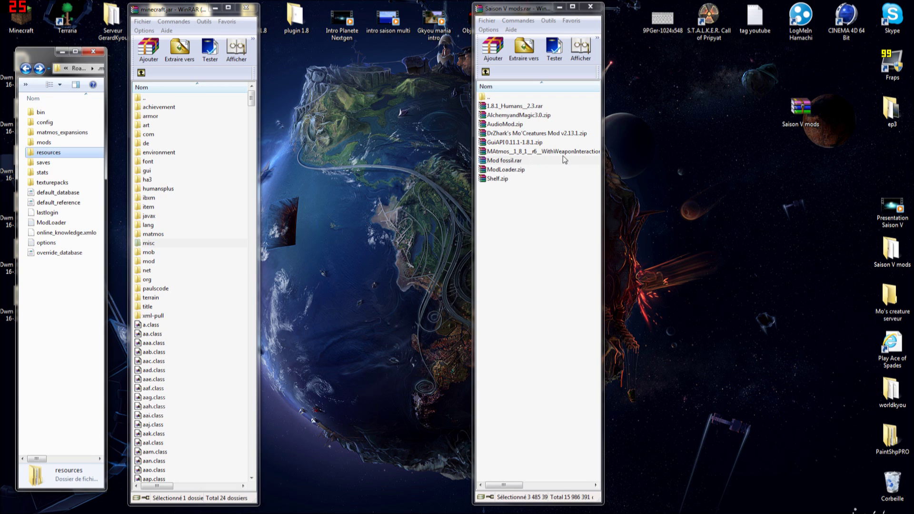
# Open Shelf.zip, dismiss the WinRAR licence reminder, and add all its class files to minecraft.jar with the default archive settings.
pyautogui.doubleClick(494, 179)
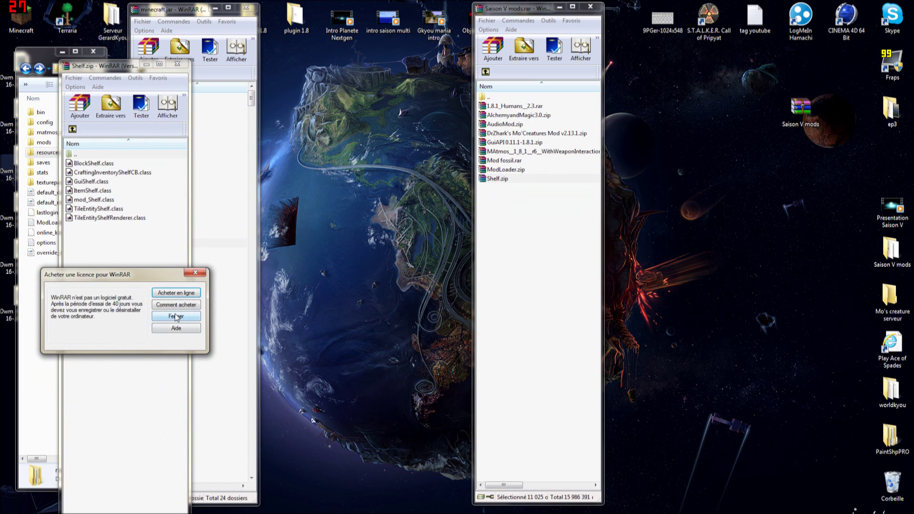
pyautogui.click(177, 318)
pyautogui.moveTo(97, 67); pyautogui.dragTo(340, 9)
pyautogui.moveTo(359, 190); pyautogui.dragTo(318, 113)
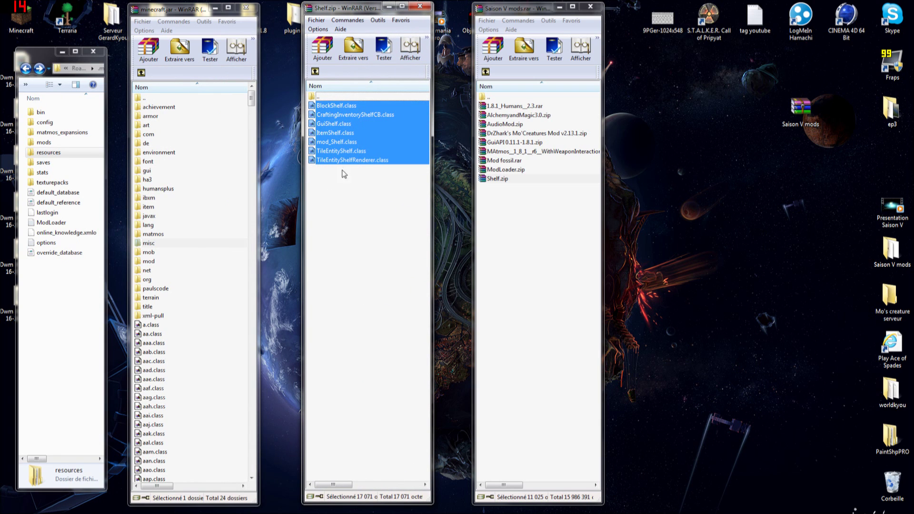
pyautogui.moveTo(350, 154); pyautogui.dragTo(216, 421)
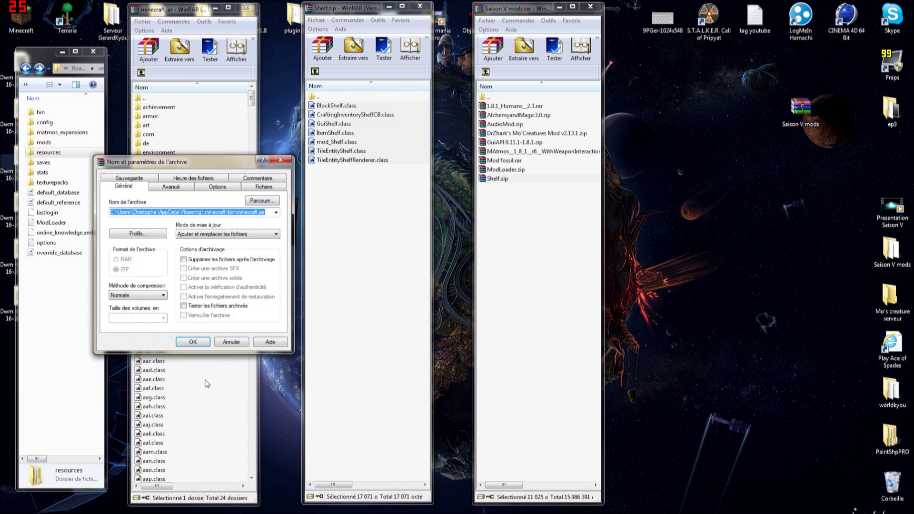
pyautogui.click(192, 342)
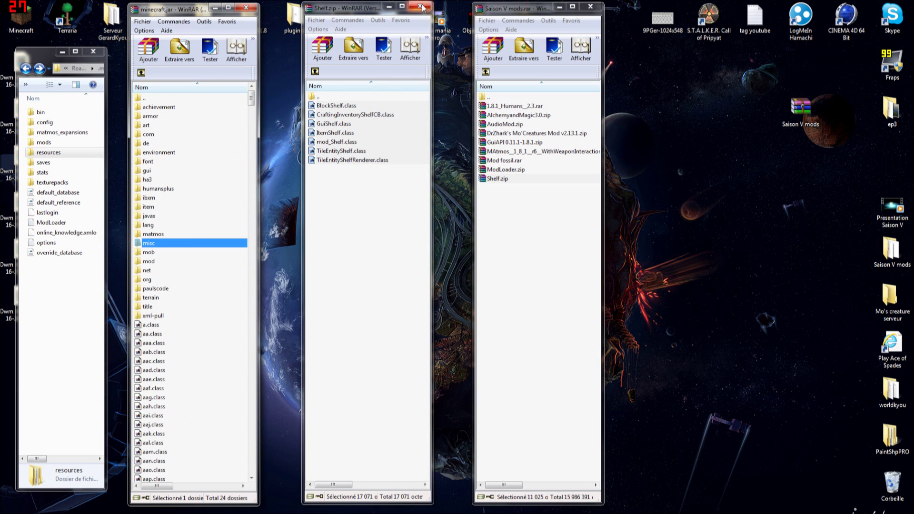
# Close the Shelf.zip, Saison V mods.rar and minecraft.jar archives, and close the .minecraft folder window.
pyautogui.click(420, 7)
pyautogui.click(590, 6)
pyautogui.click(246, 8)
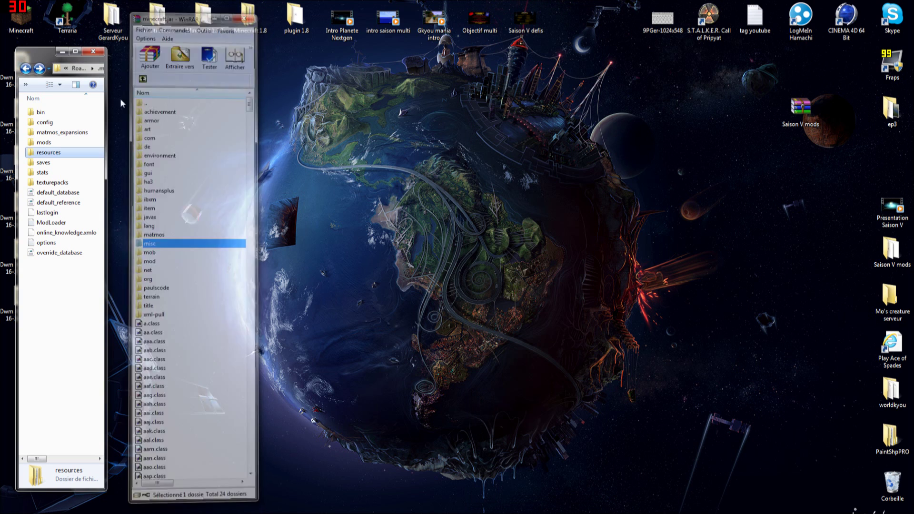
pyautogui.click(26, 68)
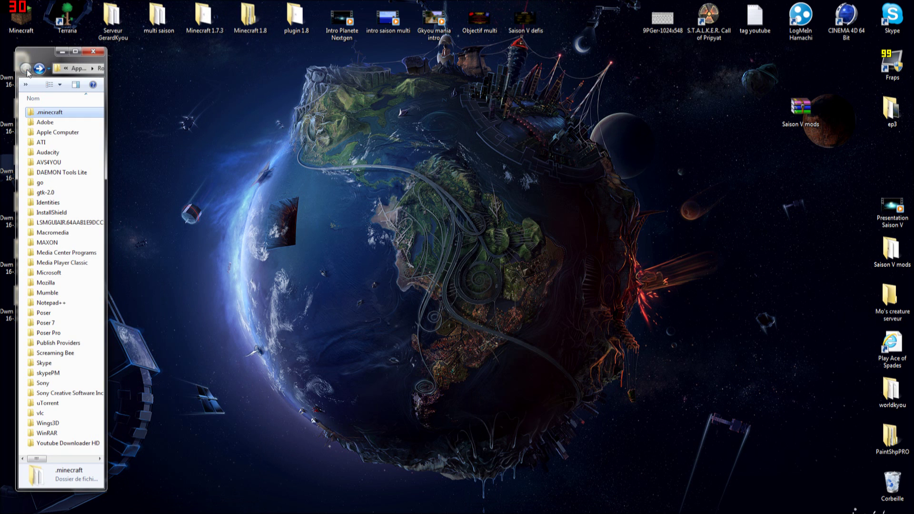
pyautogui.click(93, 54)
# Run Minecraft.exe, log in with the remembered credentials to test the Shelf mod up to the main menu, and close the game.
pyautogui.doubleClick(22, 19)
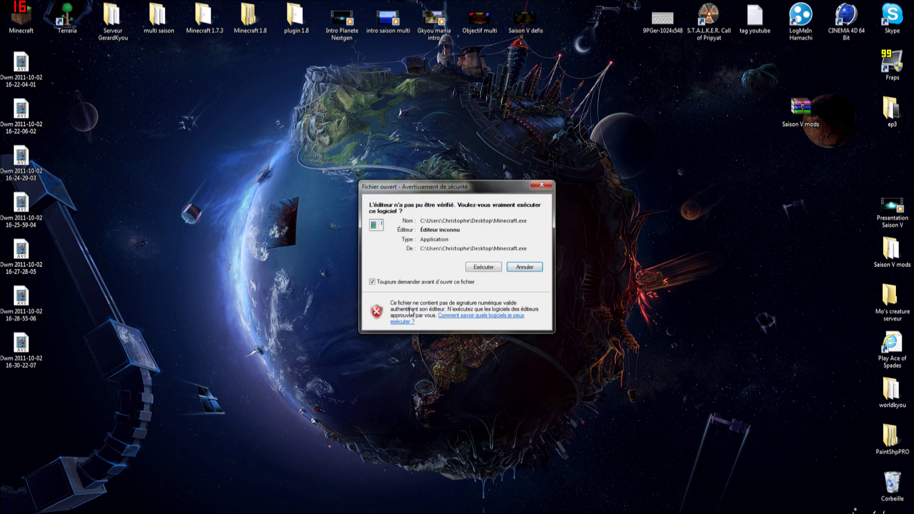
pyautogui.click(482, 267)
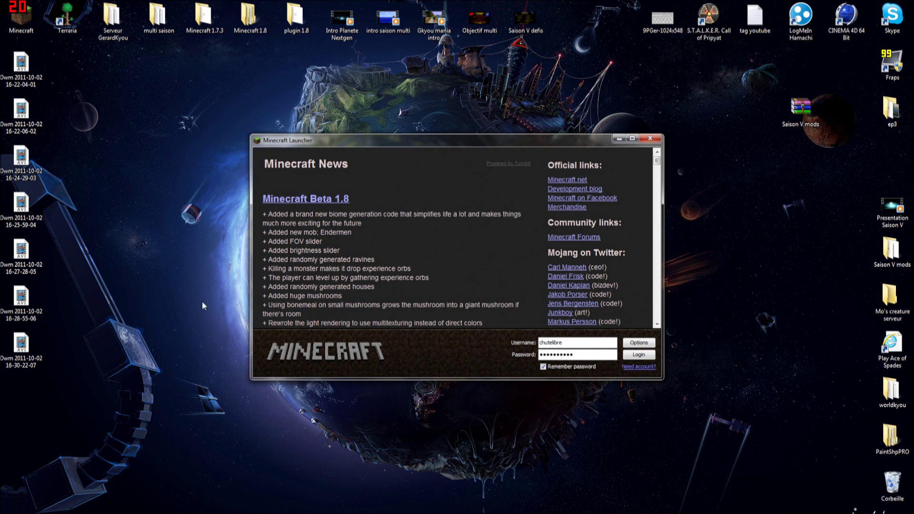
pyautogui.click(642, 357)
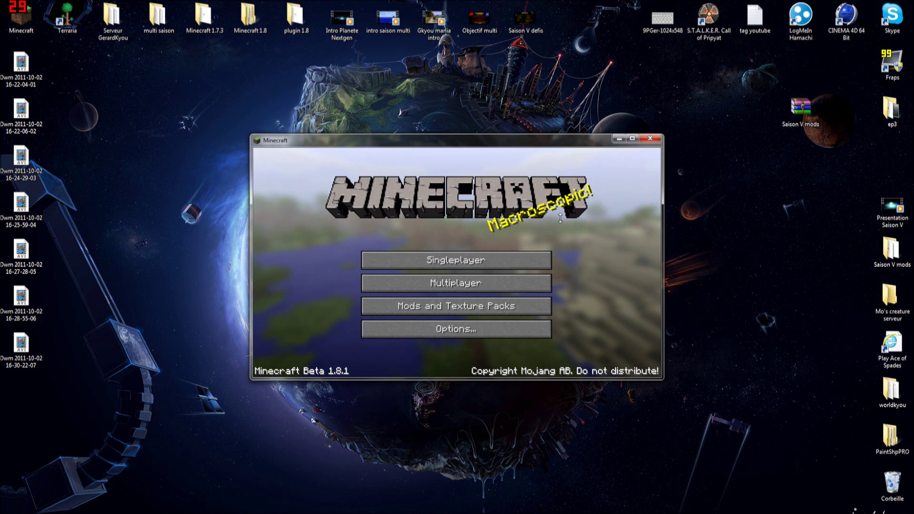
pyautogui.moveTo(590, 139); pyautogui.dragTo(583, 92)
pyautogui.click(644, 91)
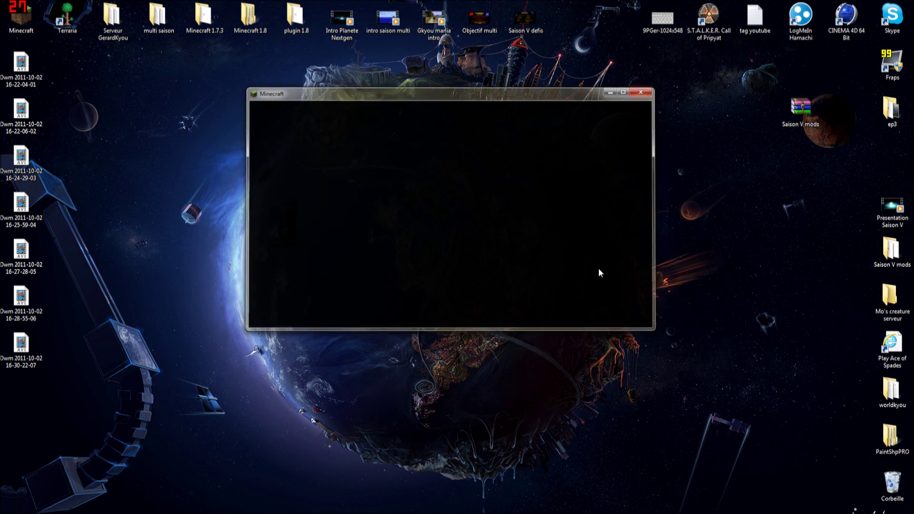